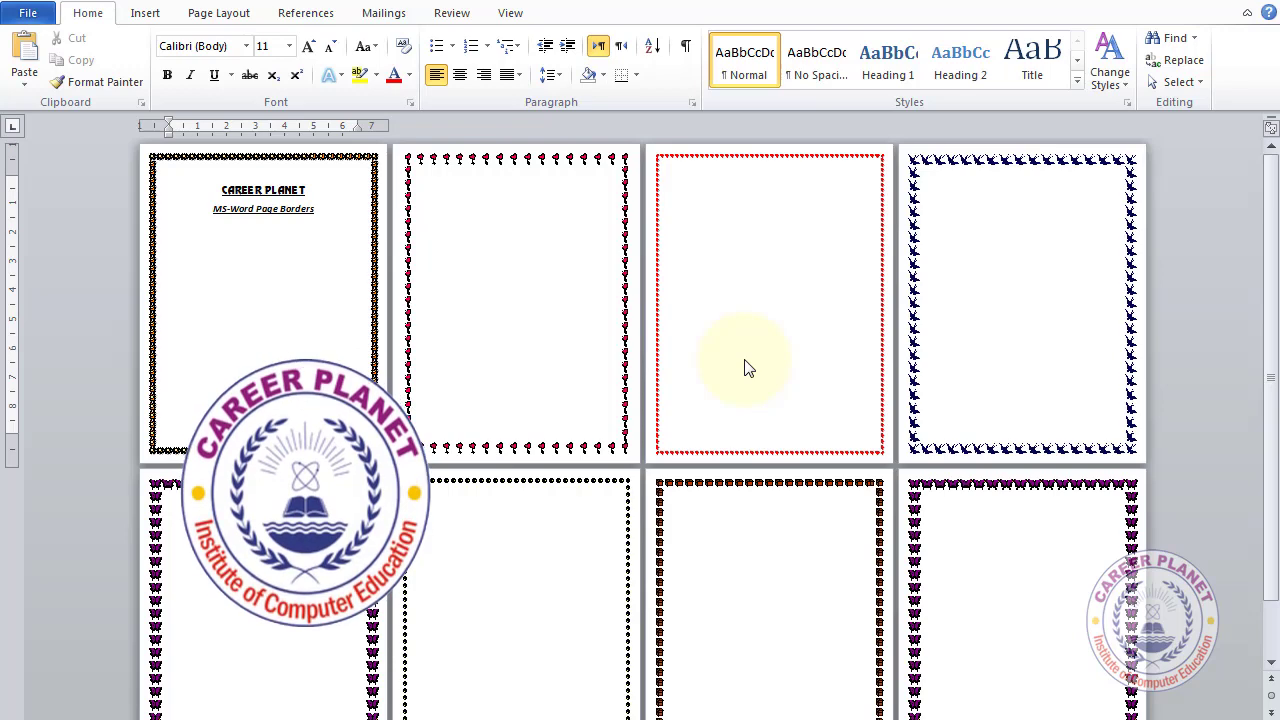
Place the cursor on the CAREER PLANET title page and scroll through the document
click(330, 280)
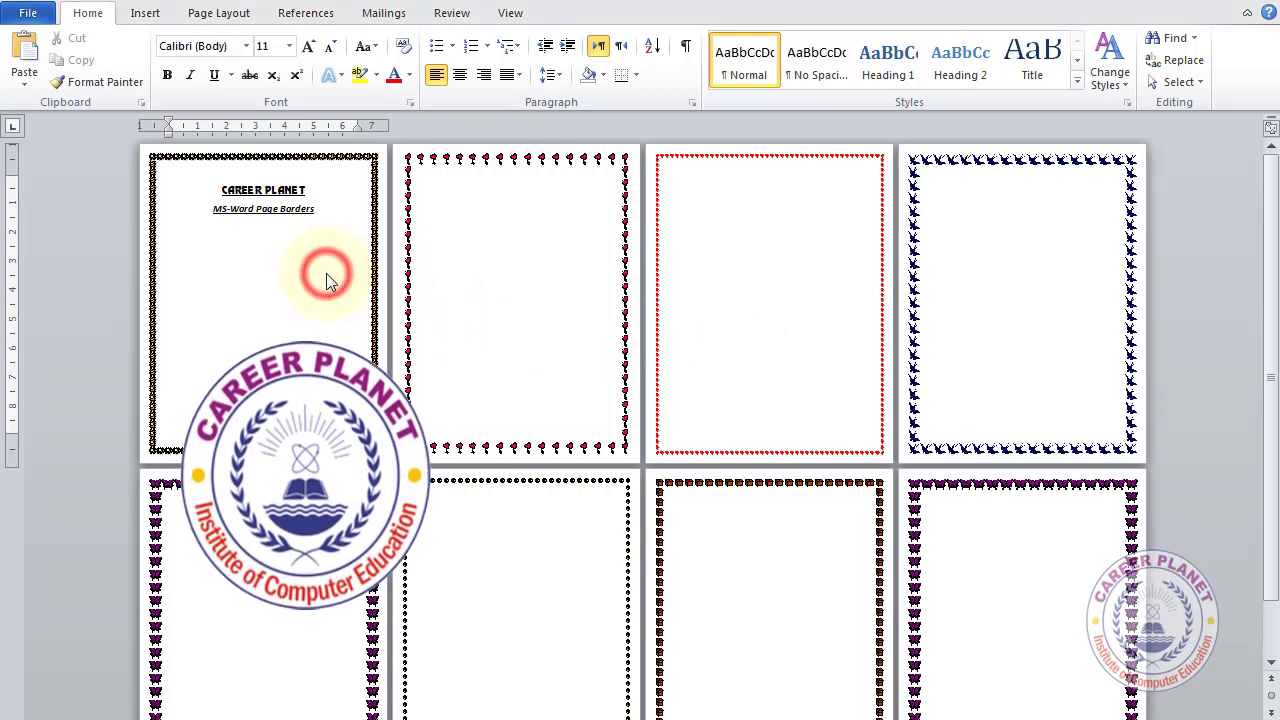
scroll(330, 280, up, 3)
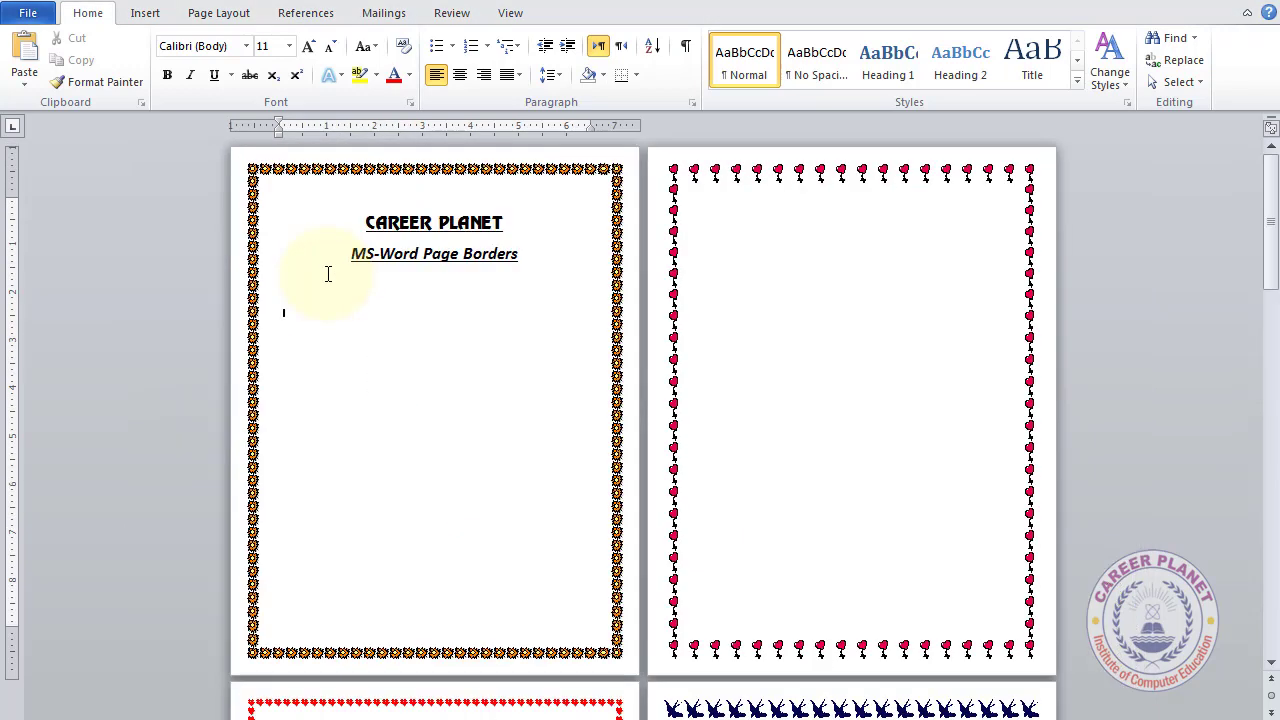
scroll(327, 274, up, 1)
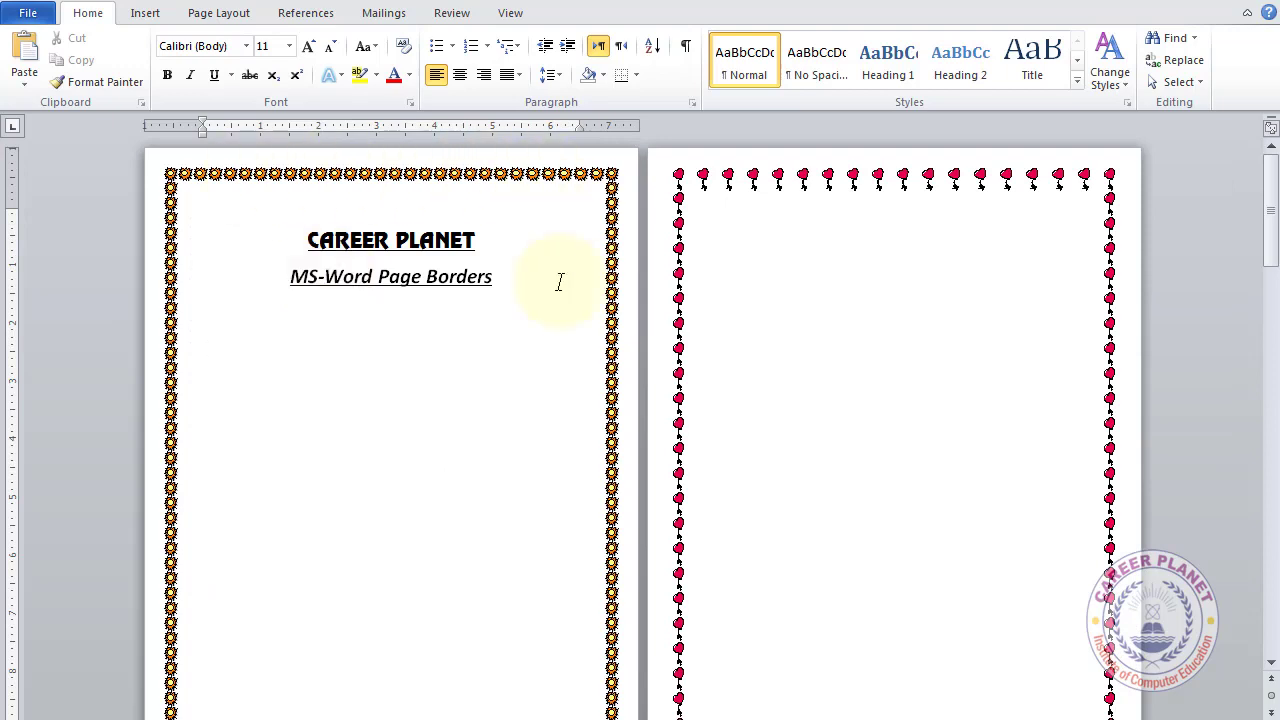
scroll(566, 321, down, 2)
scroll(566, 321, down, 3)
scroll(566, 321, down, 3)
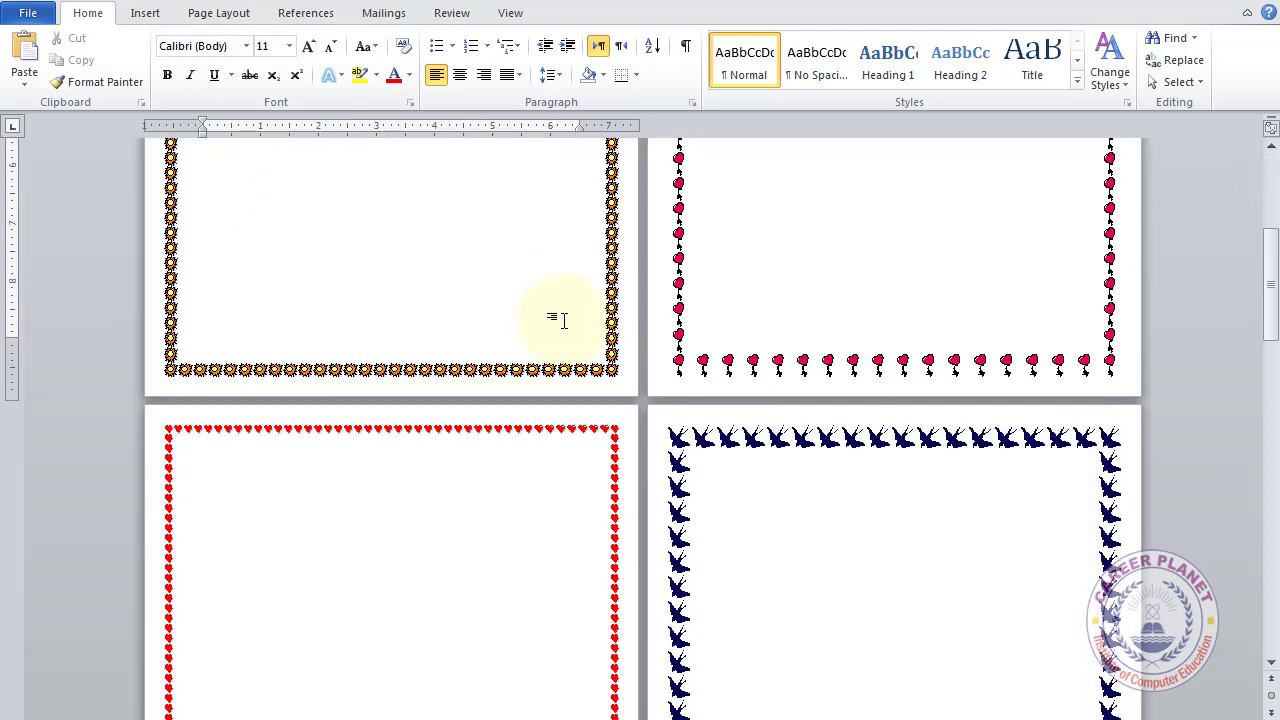
scroll(566, 321, down, 1)
scroll(566, 321, down, 1)
scroll(566, 321, down, 1)
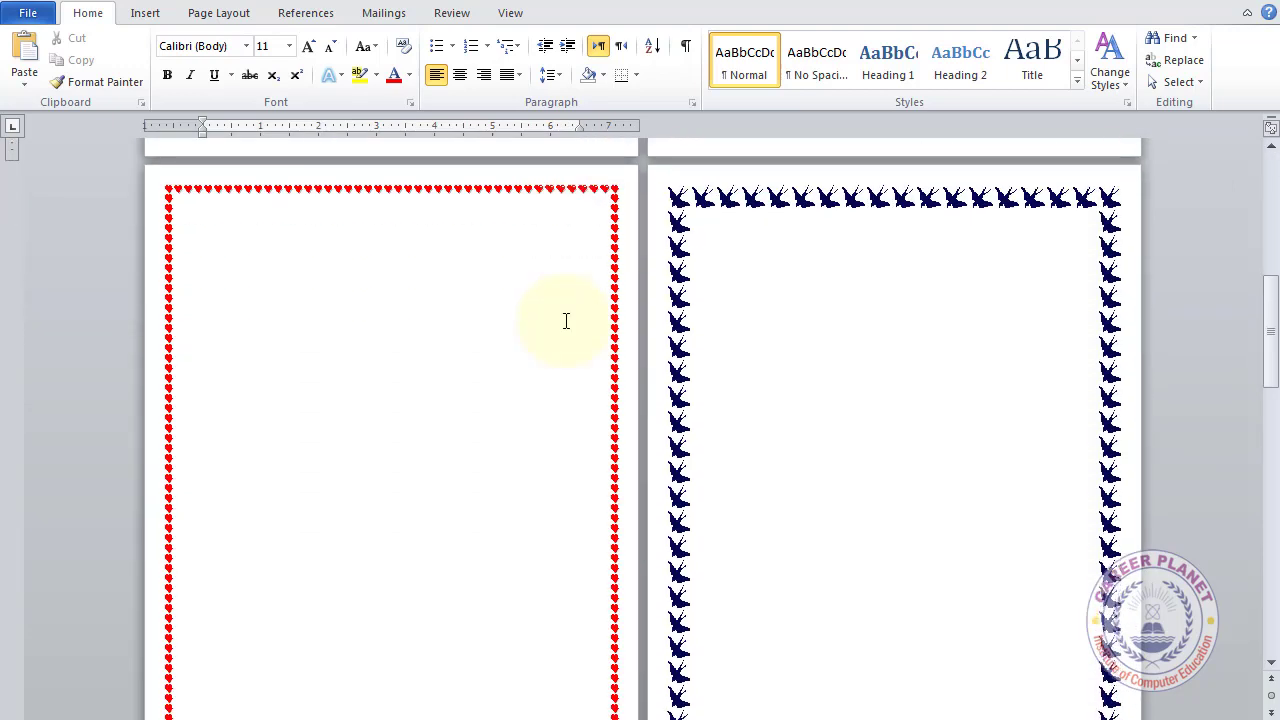
scroll(566, 321, down, 1)
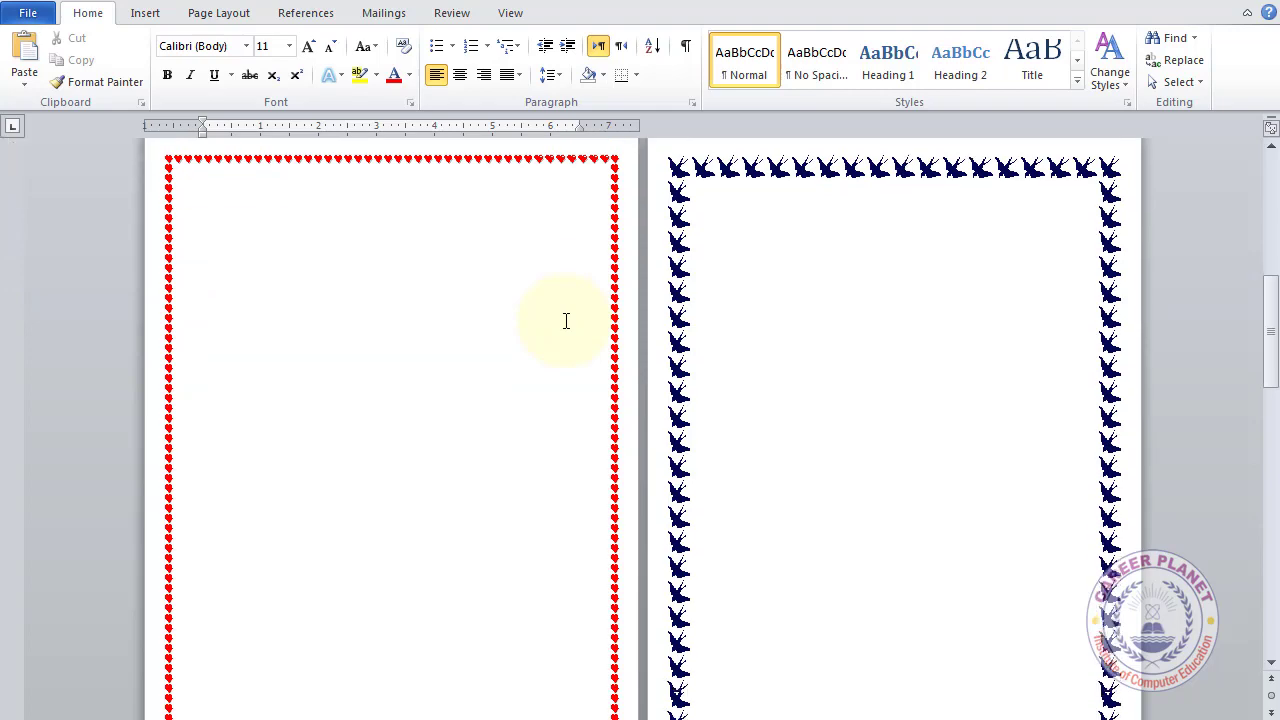
ctrl+scroll(566, 321, down, 1)
ctrl+scroll(566, 321, down, 1)
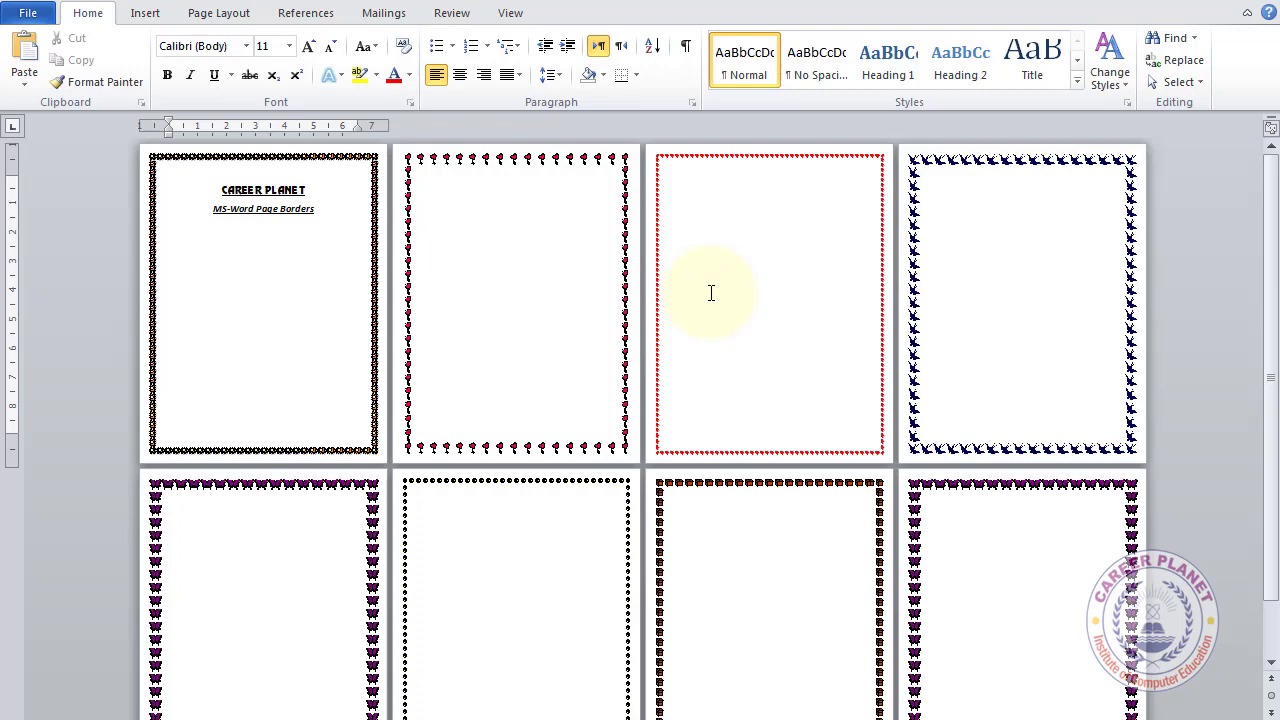
scroll(711, 293, down, 2)
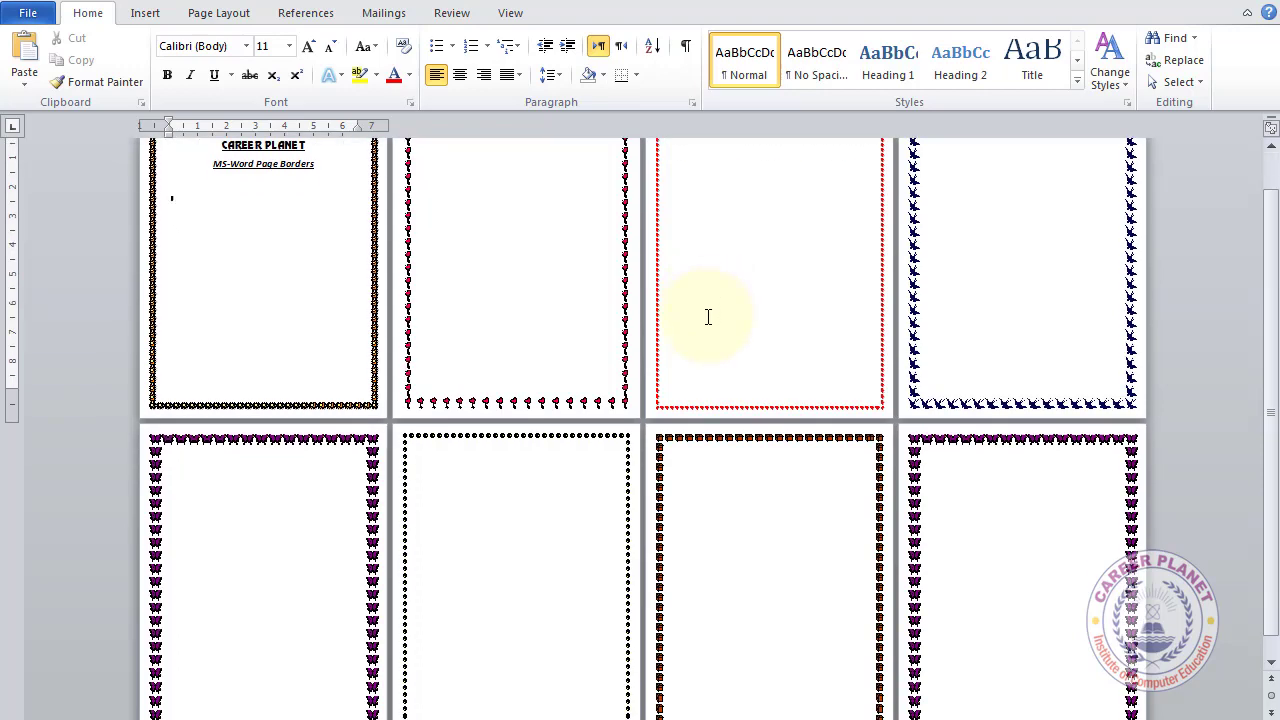
scroll(708, 317, up, 2)
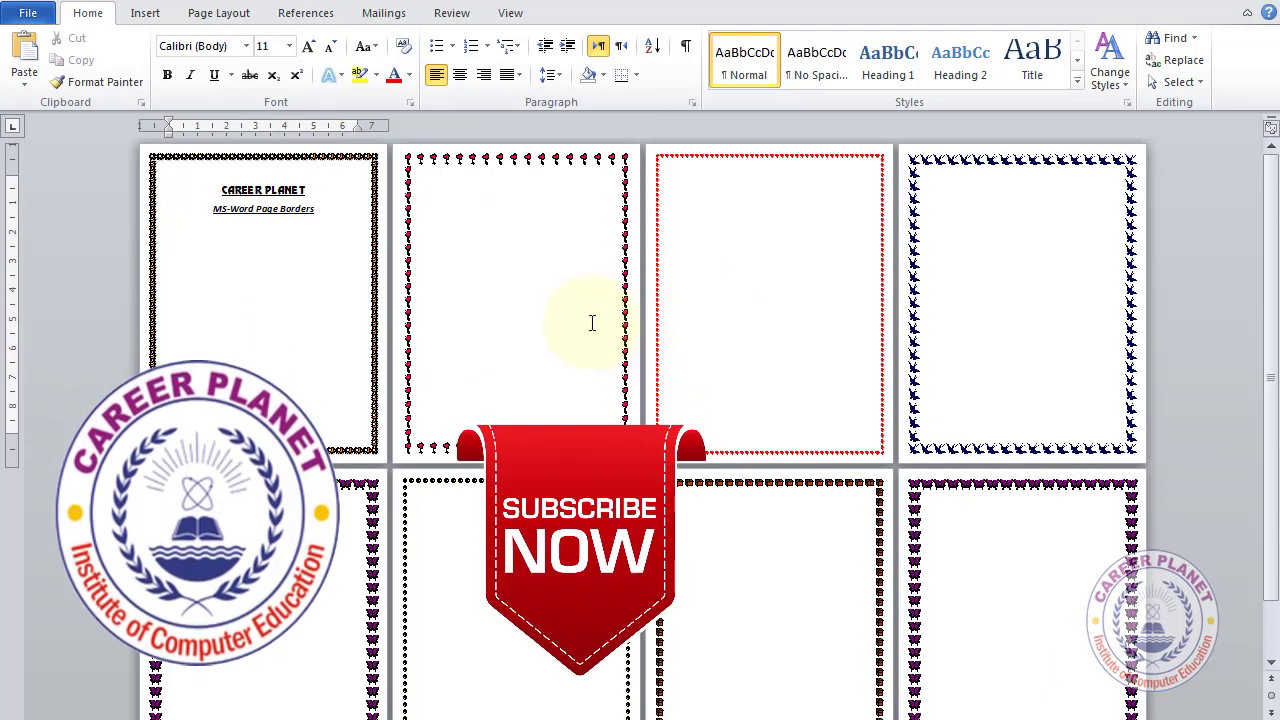
ctrl+scroll(592, 322, up, 2)
ctrl+scroll(592, 322, up, 2)
ctrl+scroll(592, 322, up, 2)
ctrl+scroll(592, 322, up, 1)
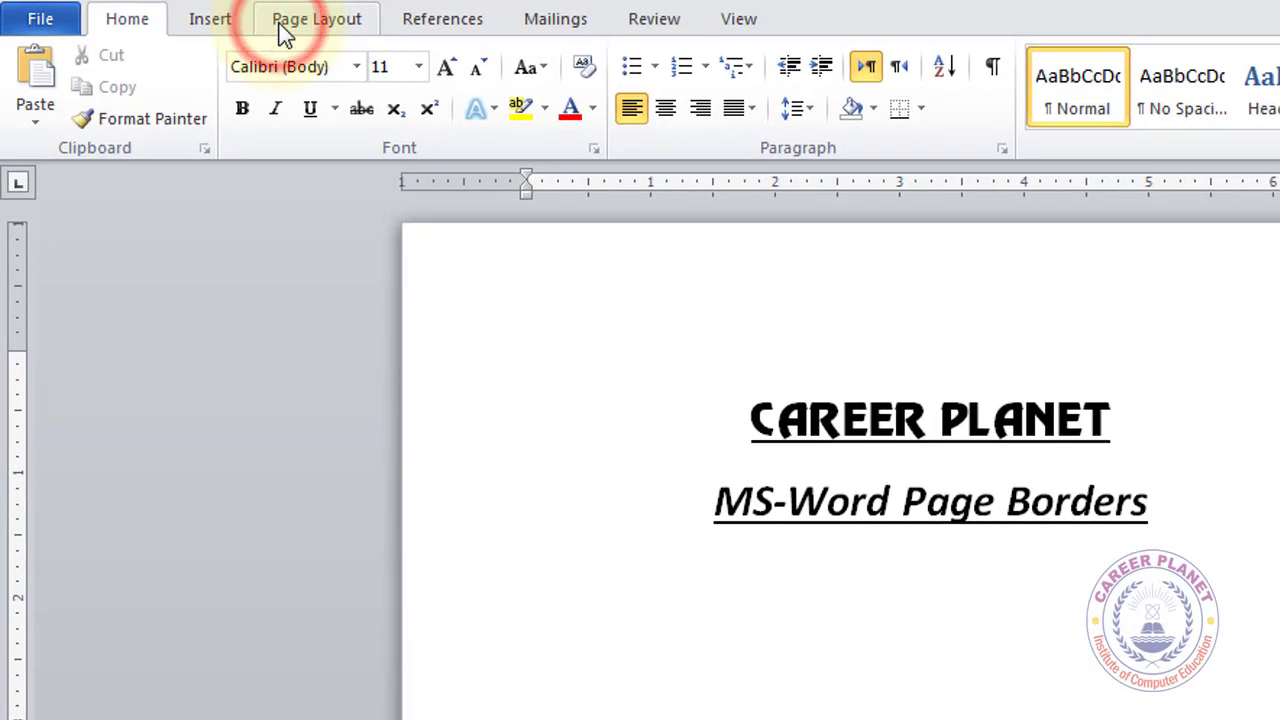
Frame the page with a thick-line 3 pt black Box page border
click(195, 18)
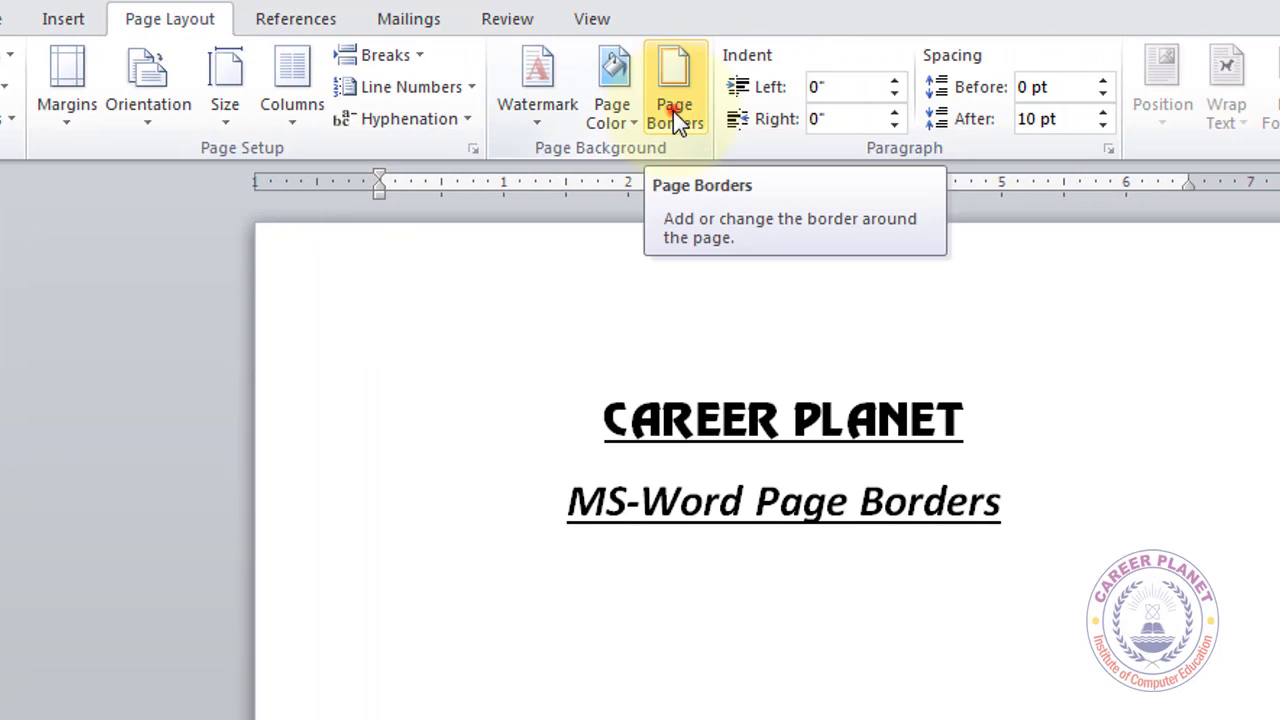
click(673, 111)
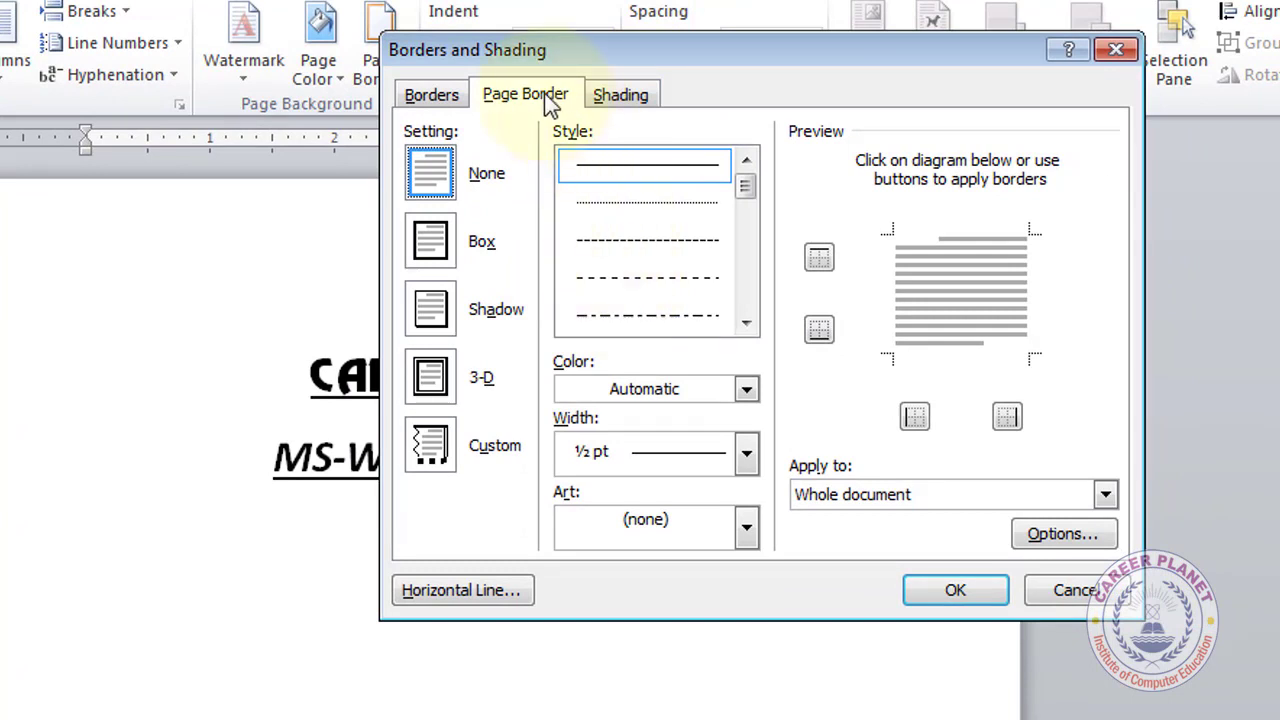
click(746, 322)
click(746, 322)
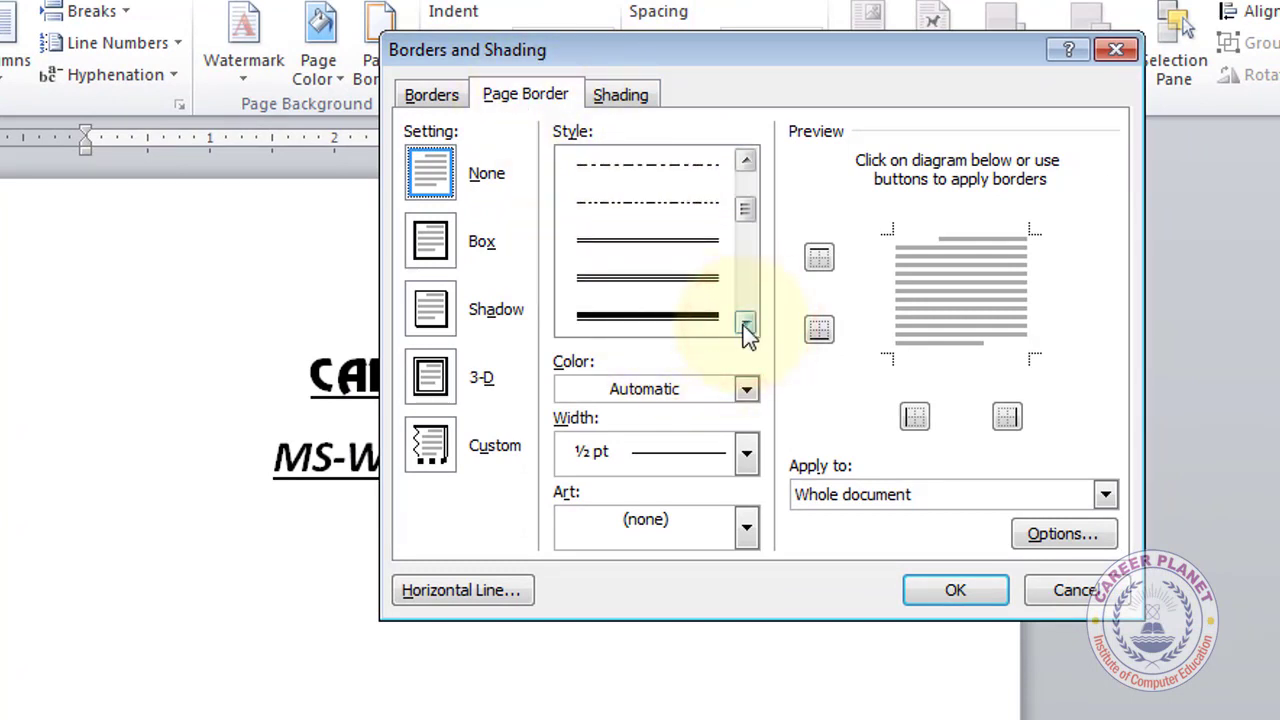
click(746, 322)
click(672, 295)
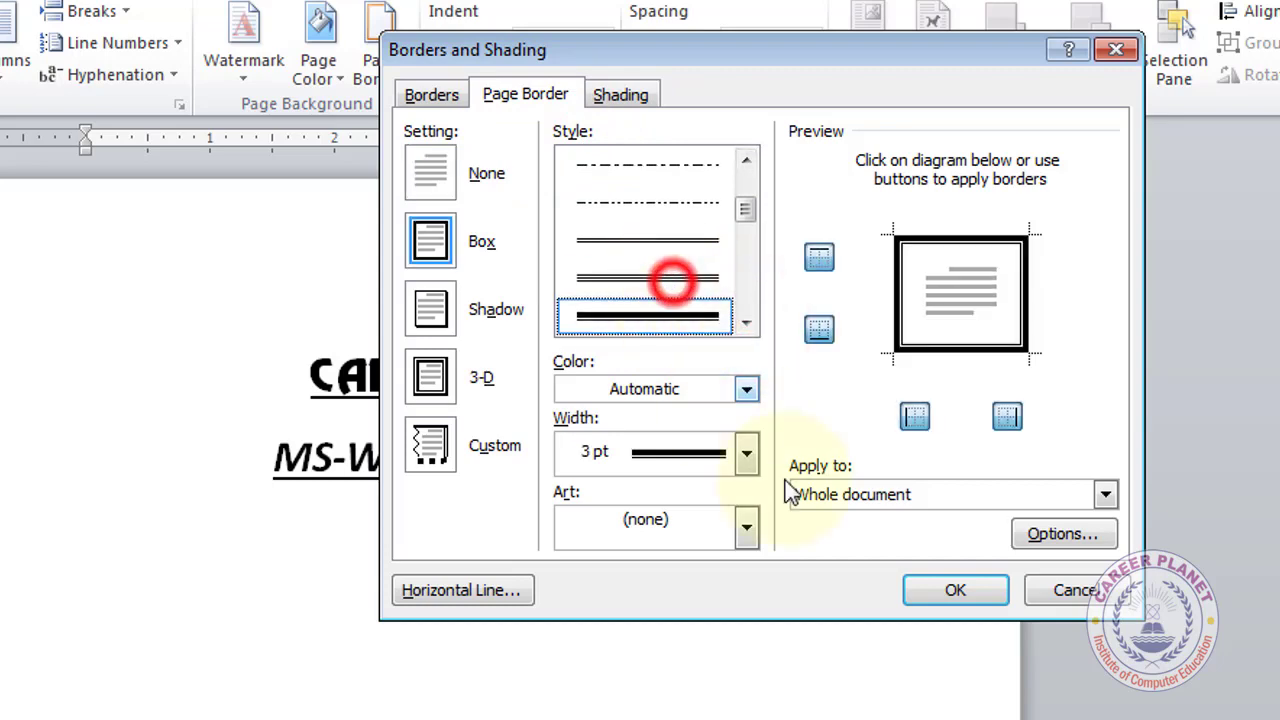
click(956, 591)
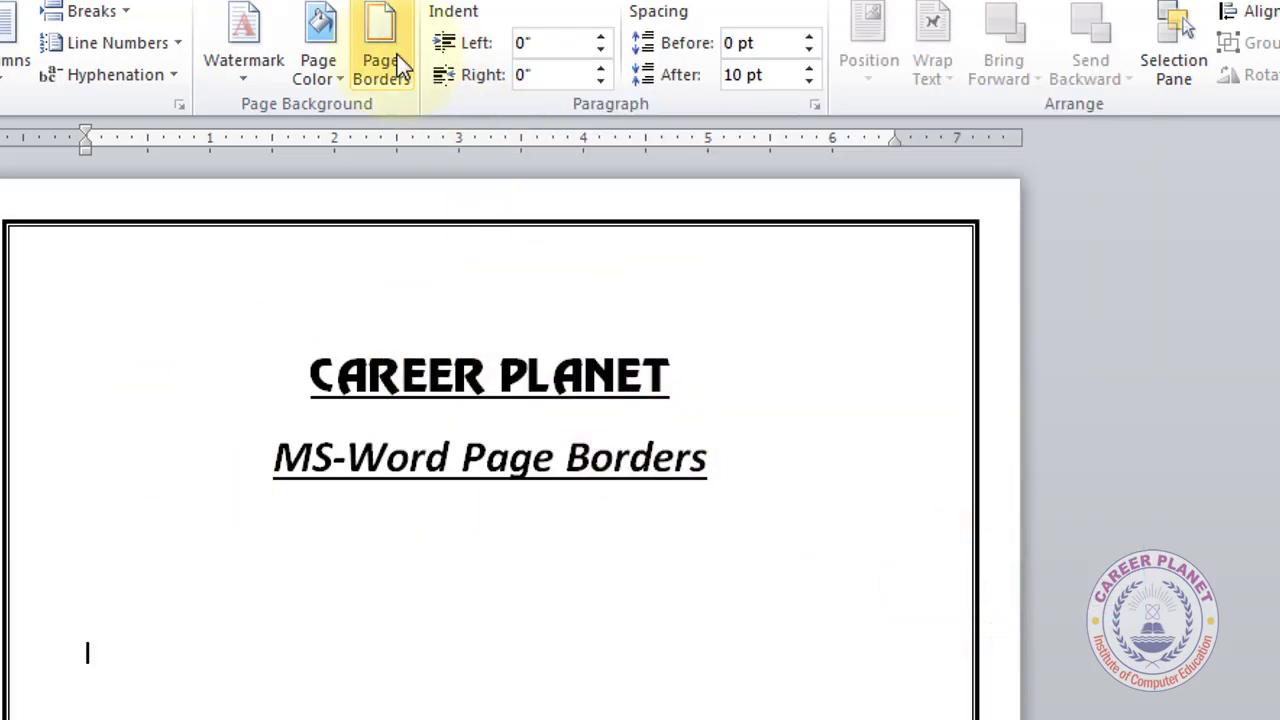
click(400, 66)
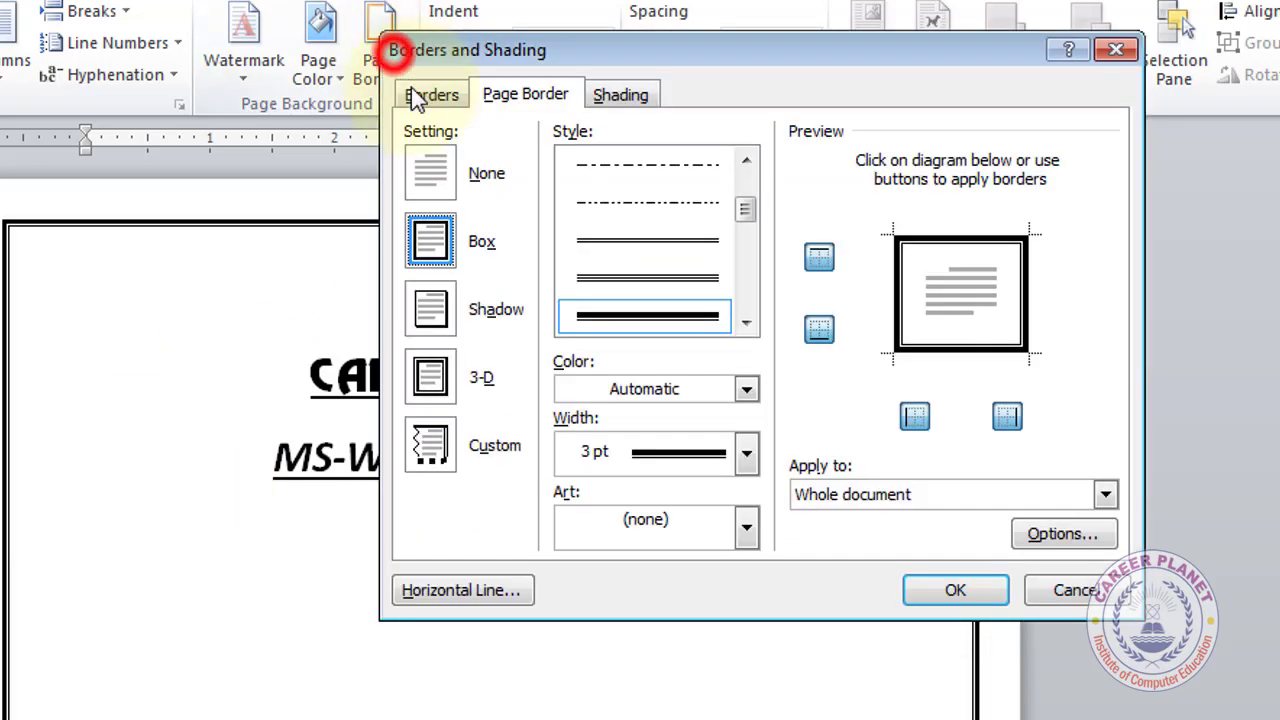
Change the page border to red with 3 pt width using the red apple art design
click(746, 389)
click(598, 630)
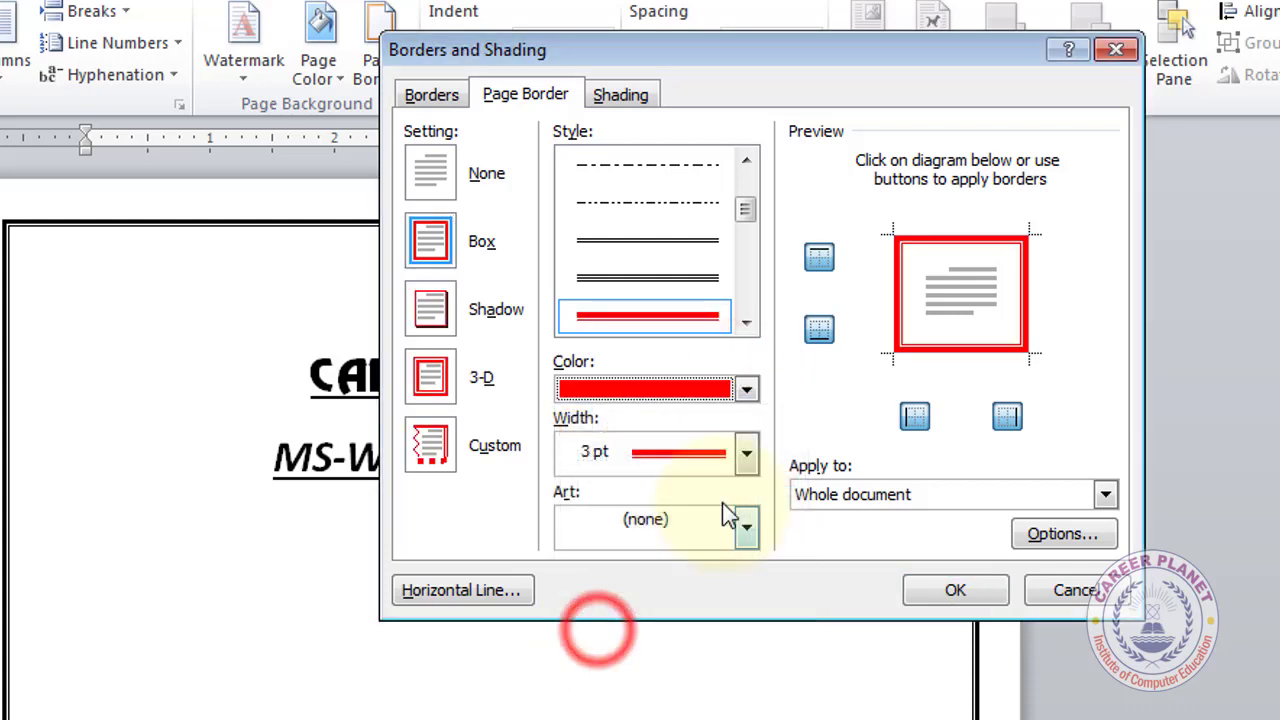
click(746, 455)
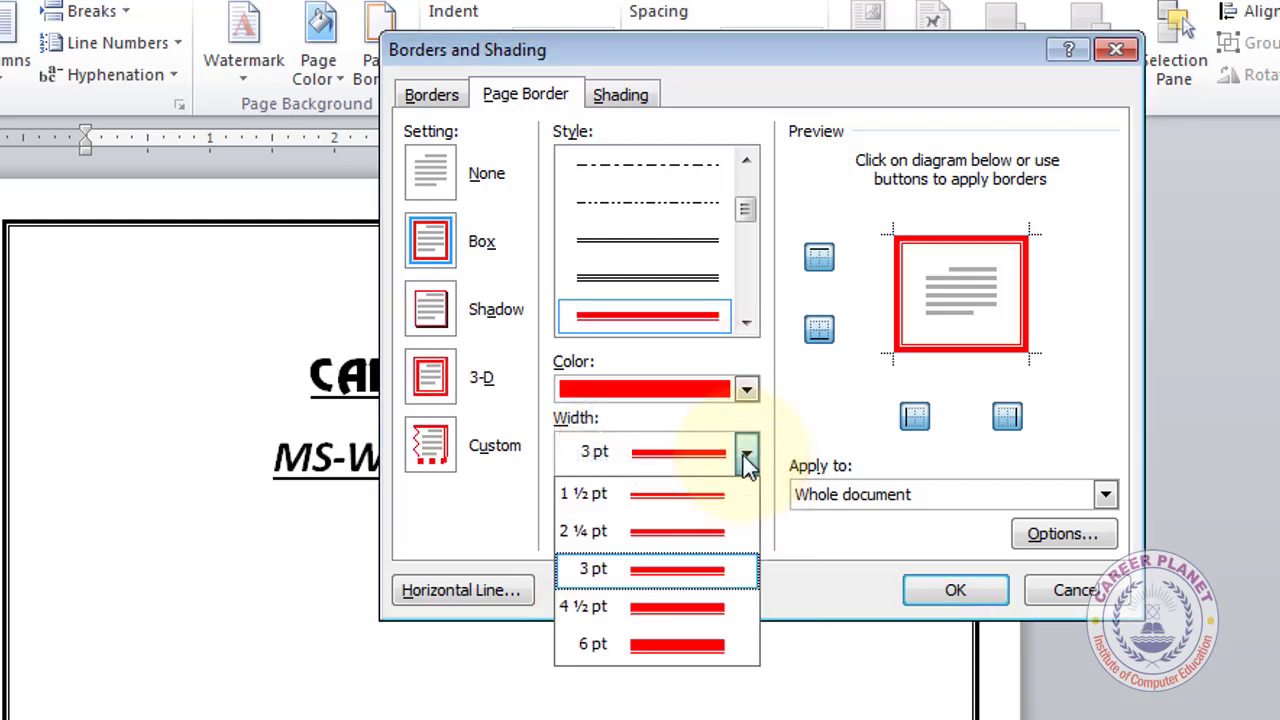
click(746, 455)
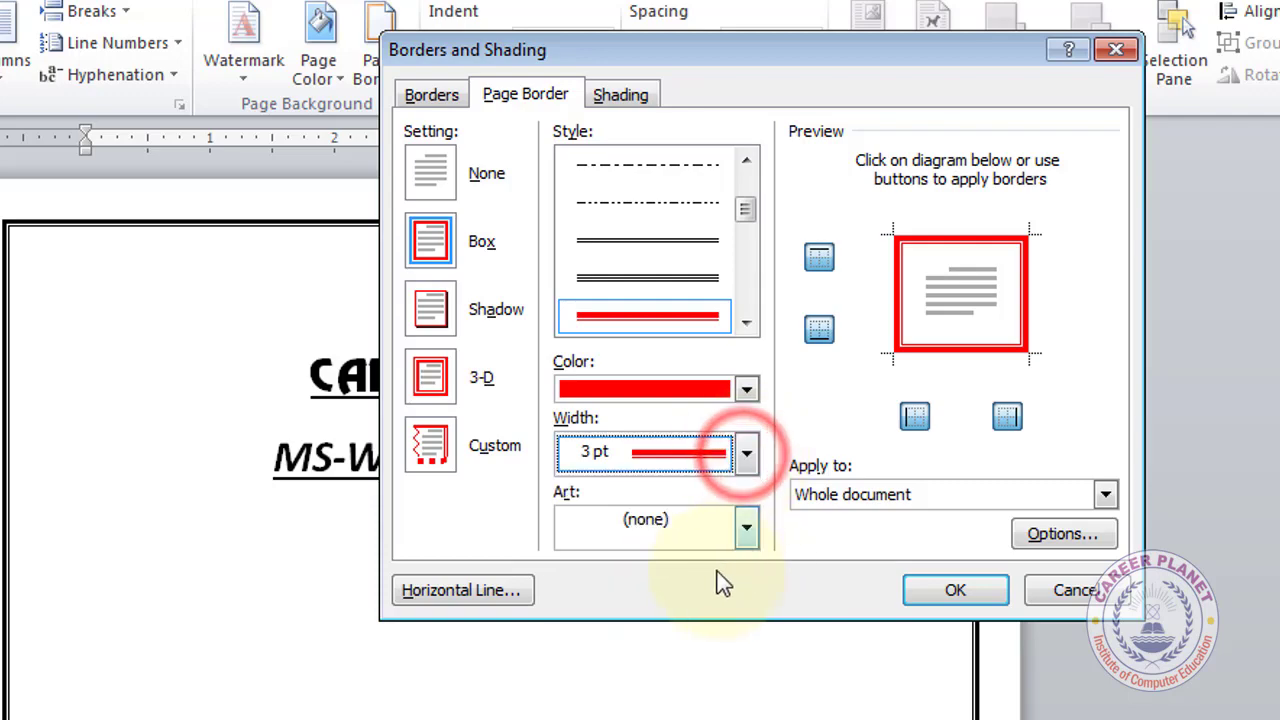
click(748, 524)
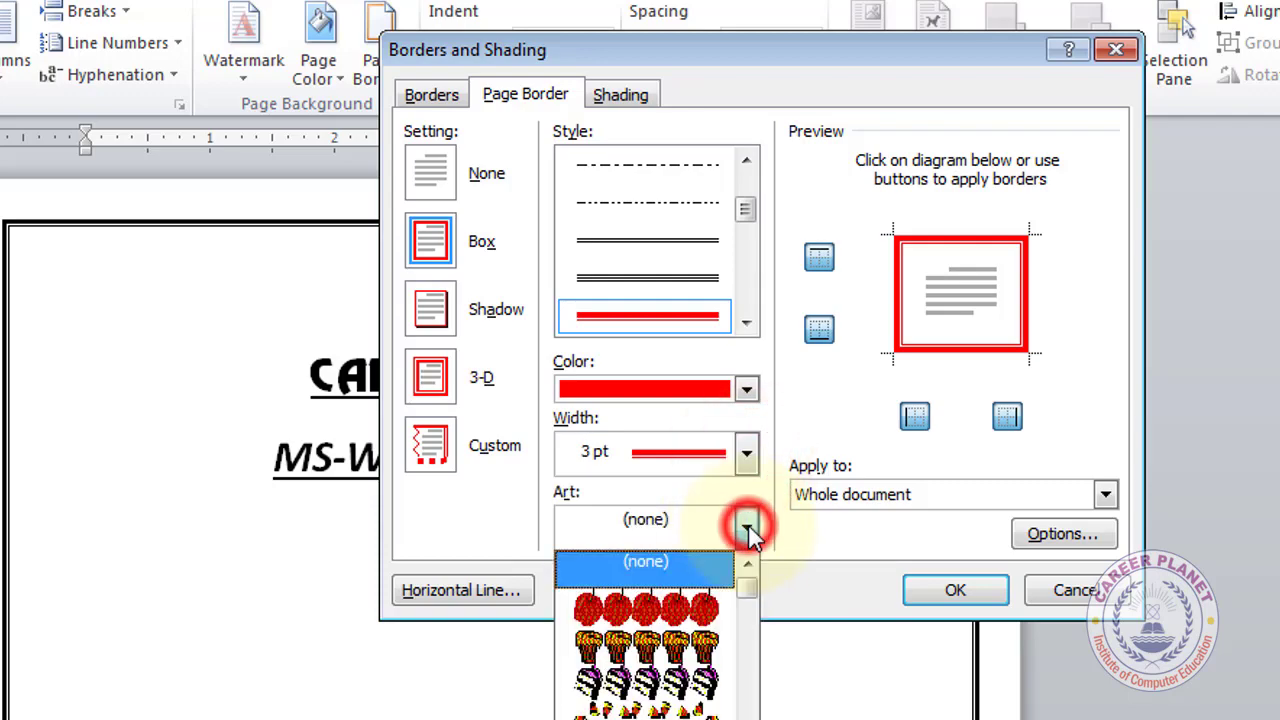
click(645, 607)
click(962, 471)
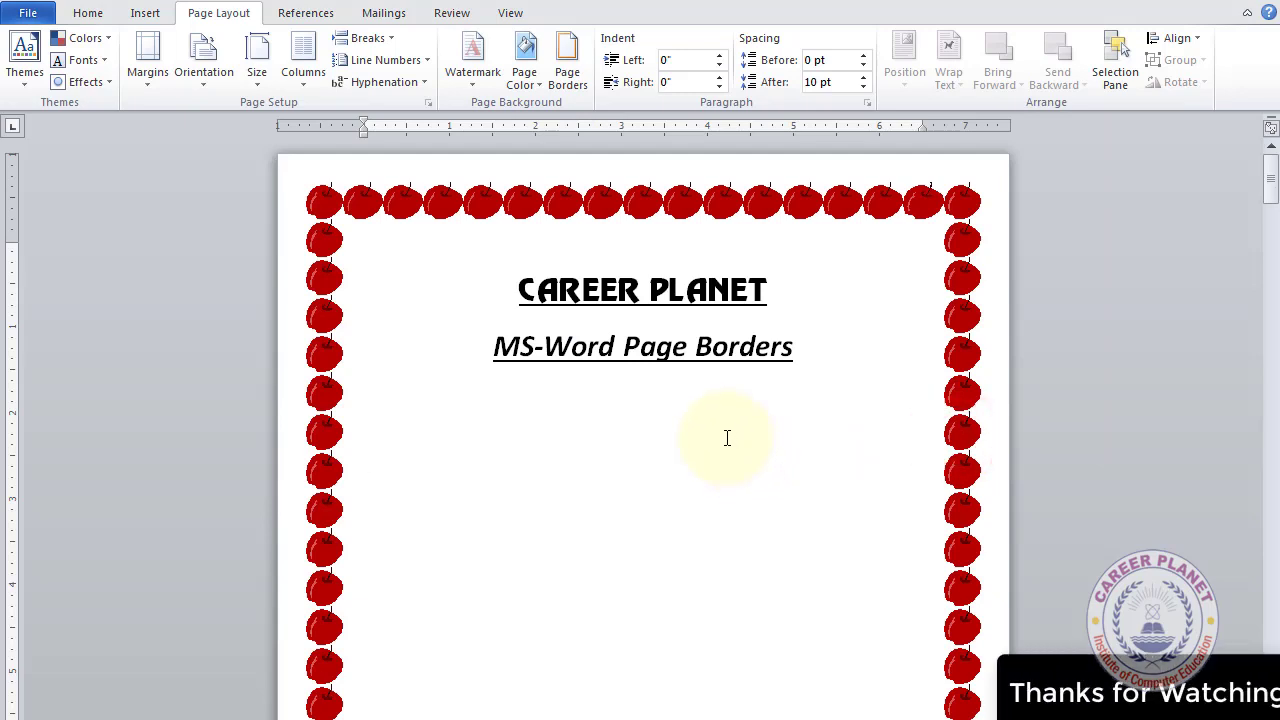
ctrl+scroll(727, 437, down, 2)
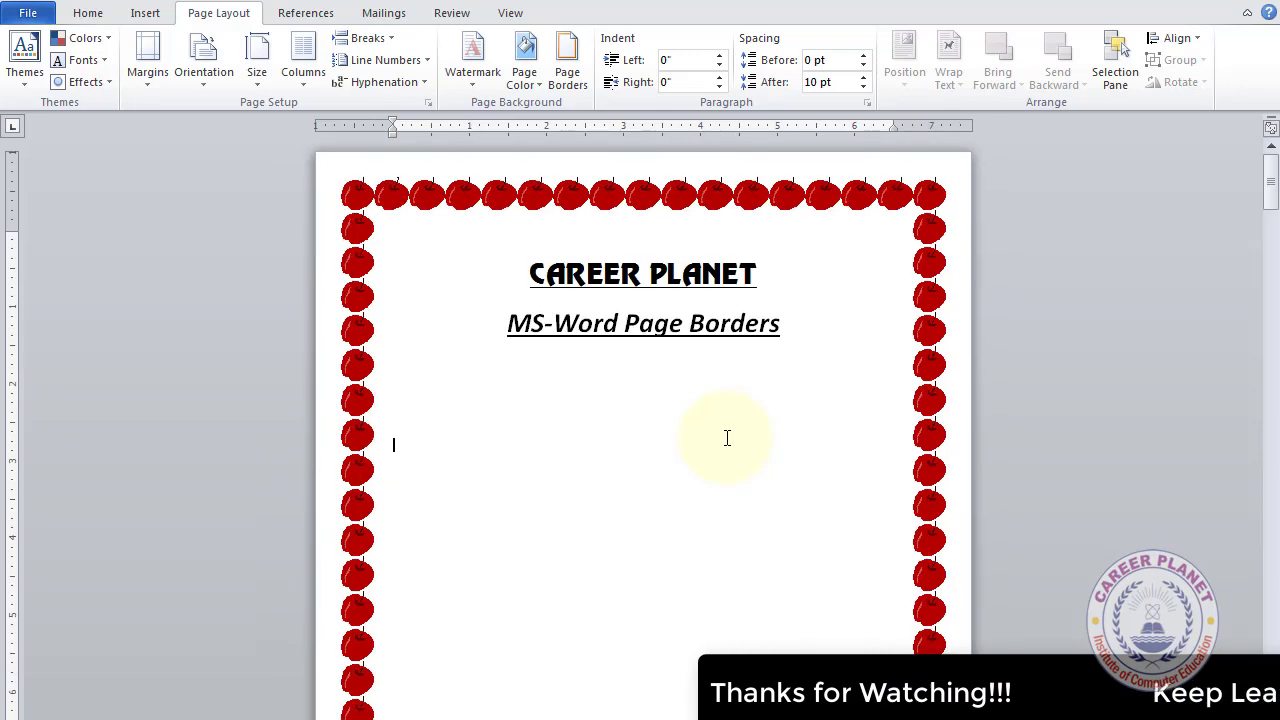
ctrl+scroll(727, 437, down, 1)
ctrl+scroll(727, 437, down, 1)
ctrl+scroll(727, 437, down, 1)
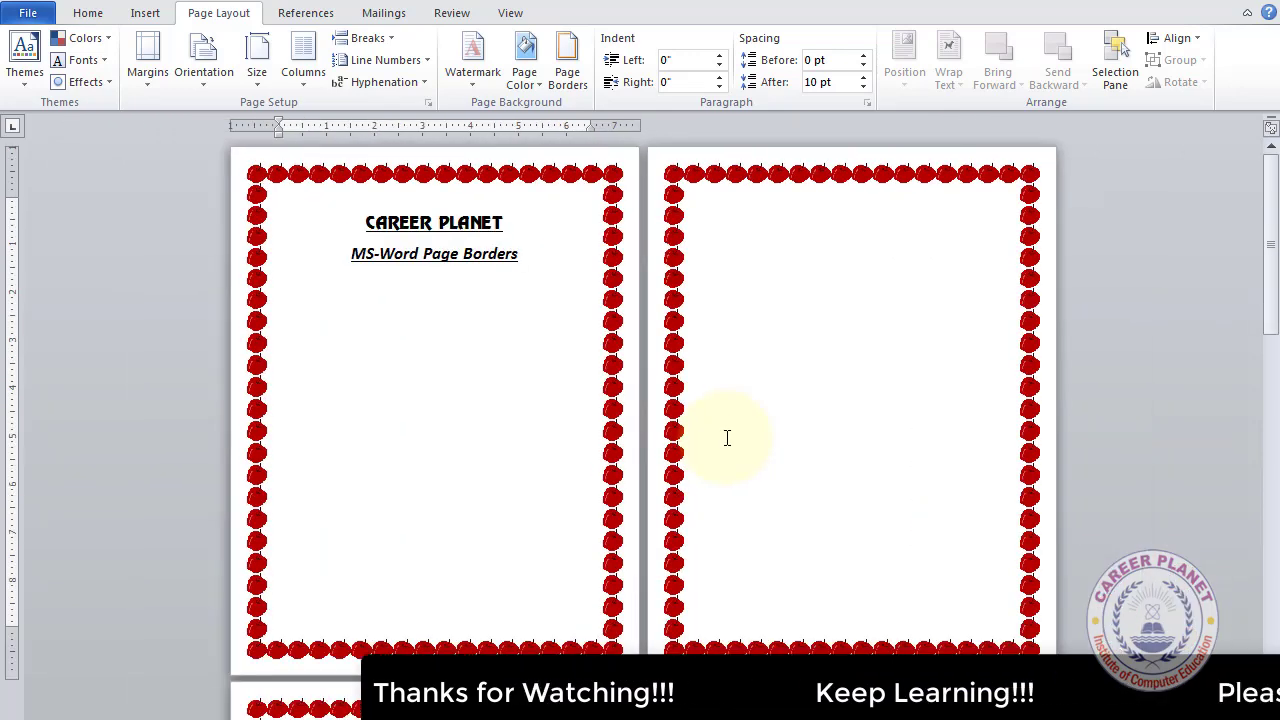
ctrl+scroll(727, 437, down, 1)
ctrl+scroll(727, 437, down, 1)
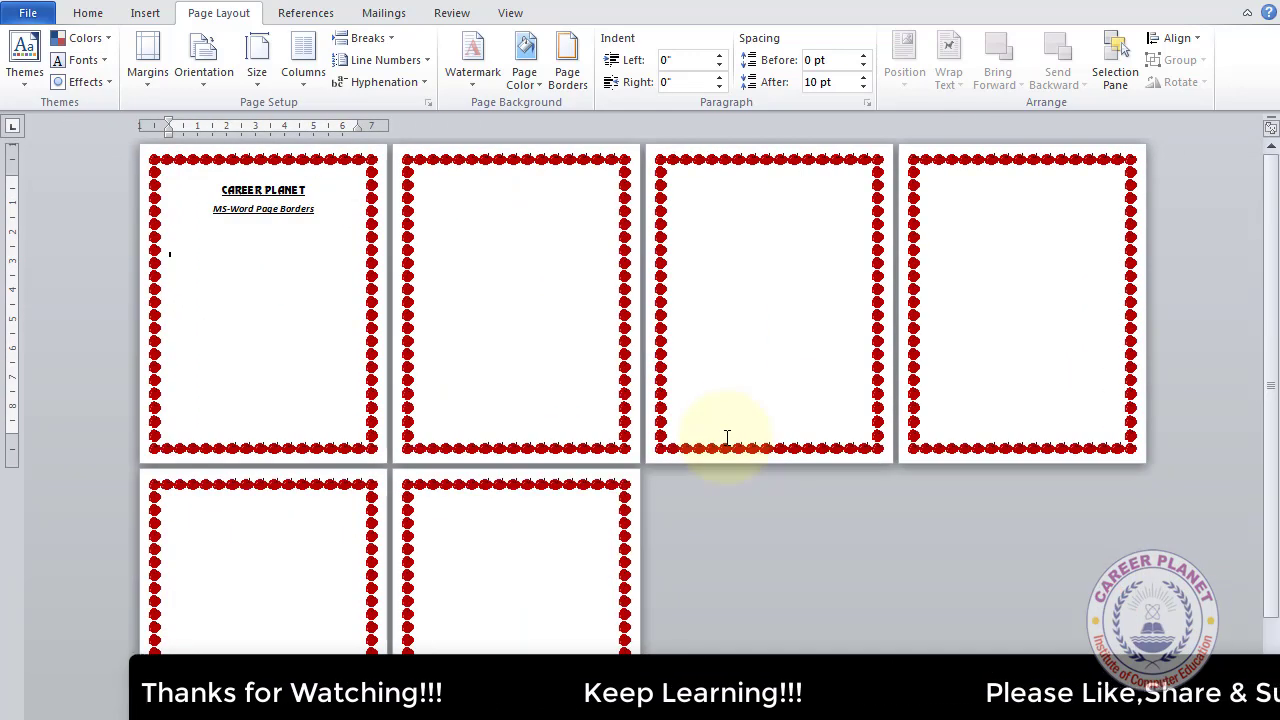
ctrl+scroll(727, 437, down, 1)
ctrl+scroll(727, 437, up, 1)
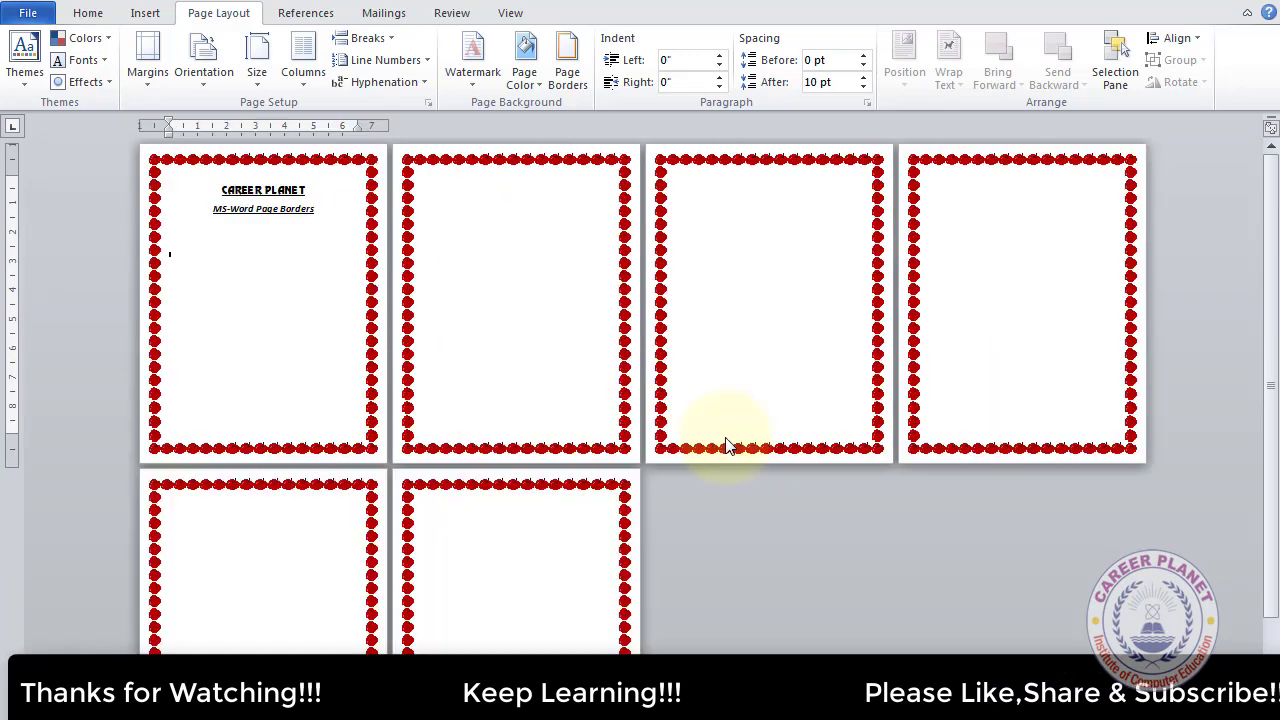
ctrl+scroll(727, 437, up, 1)
ctrl+scroll(727, 437, up, 1)
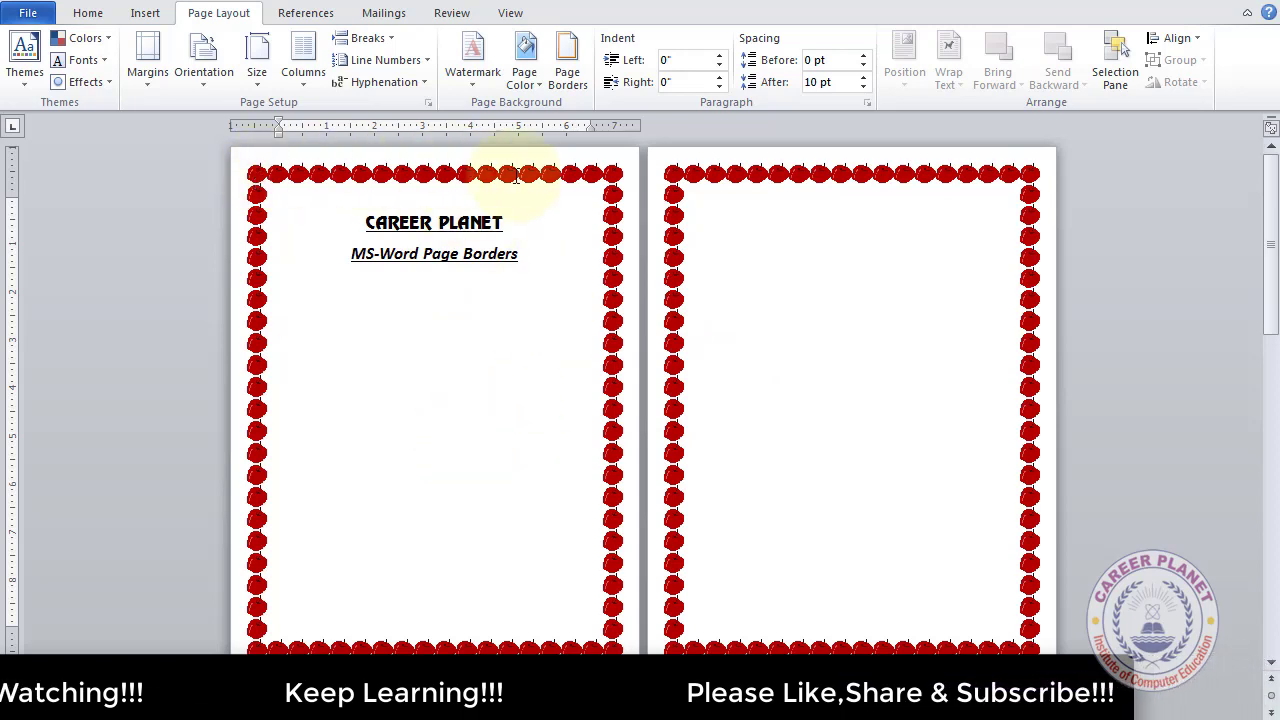
Set the page border setting to None, leaving all six pages borderless
click(577, 78)
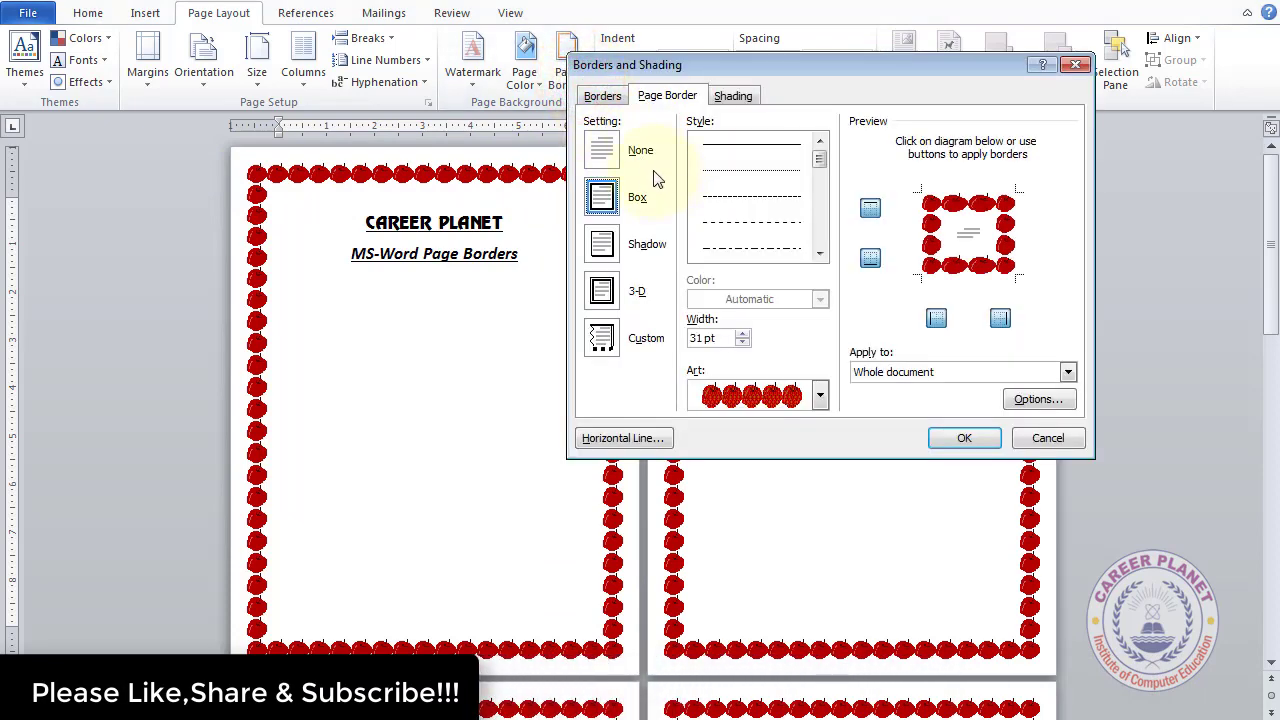
click(603, 150)
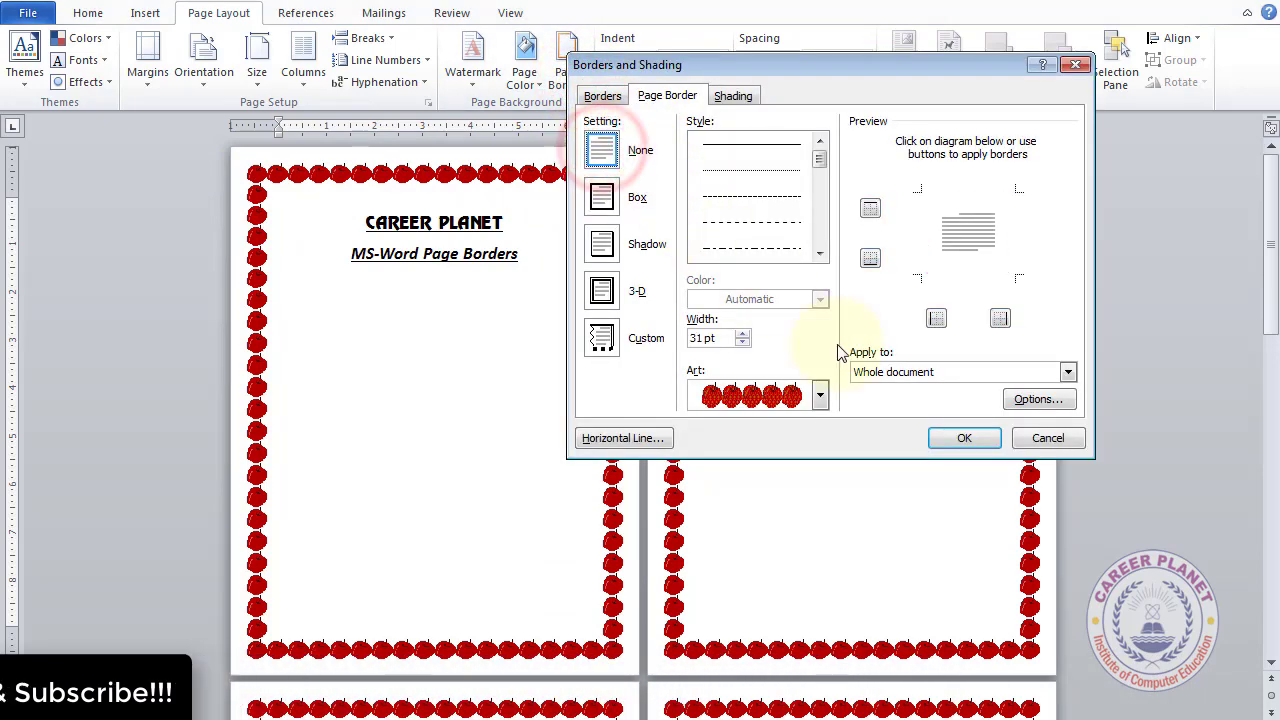
click(965, 438)
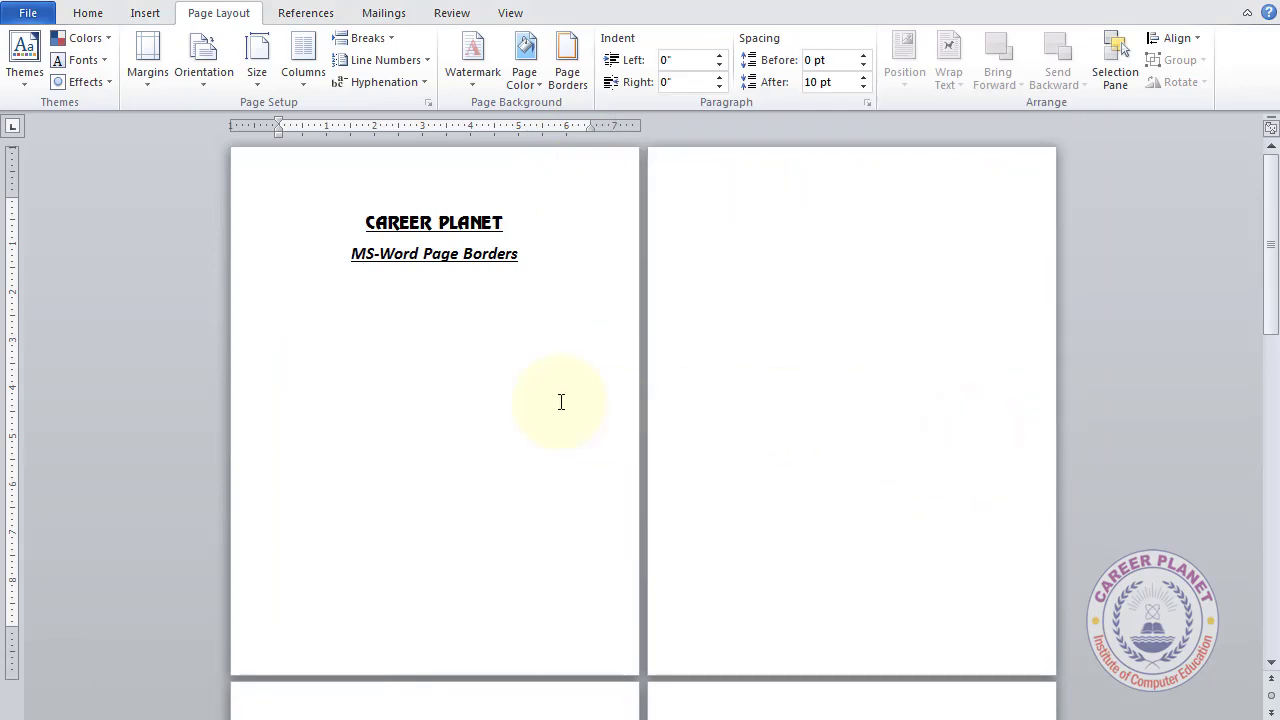
scroll(561, 402, down, 2)
Reapply the red apple art page border with Apply to set to Whole document
scroll(543, 391, down, 2)
scroll(510, 365, up, 3)
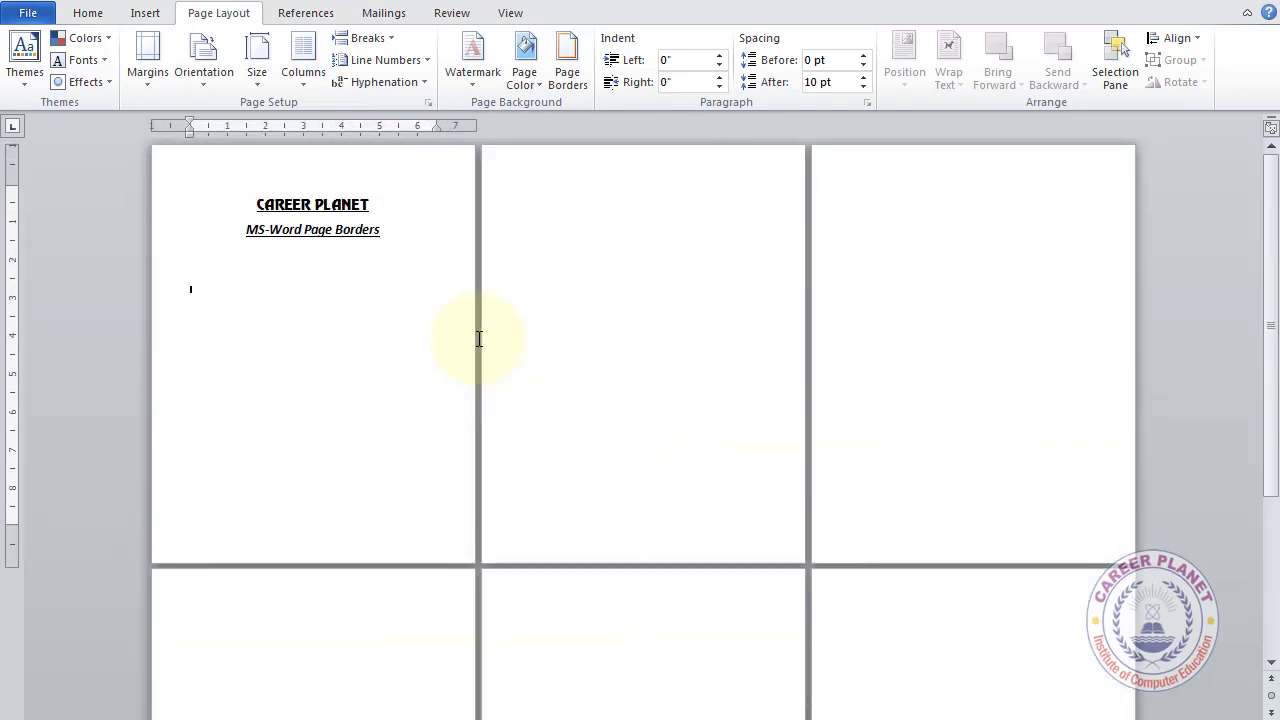
scroll(479, 339, up, 2)
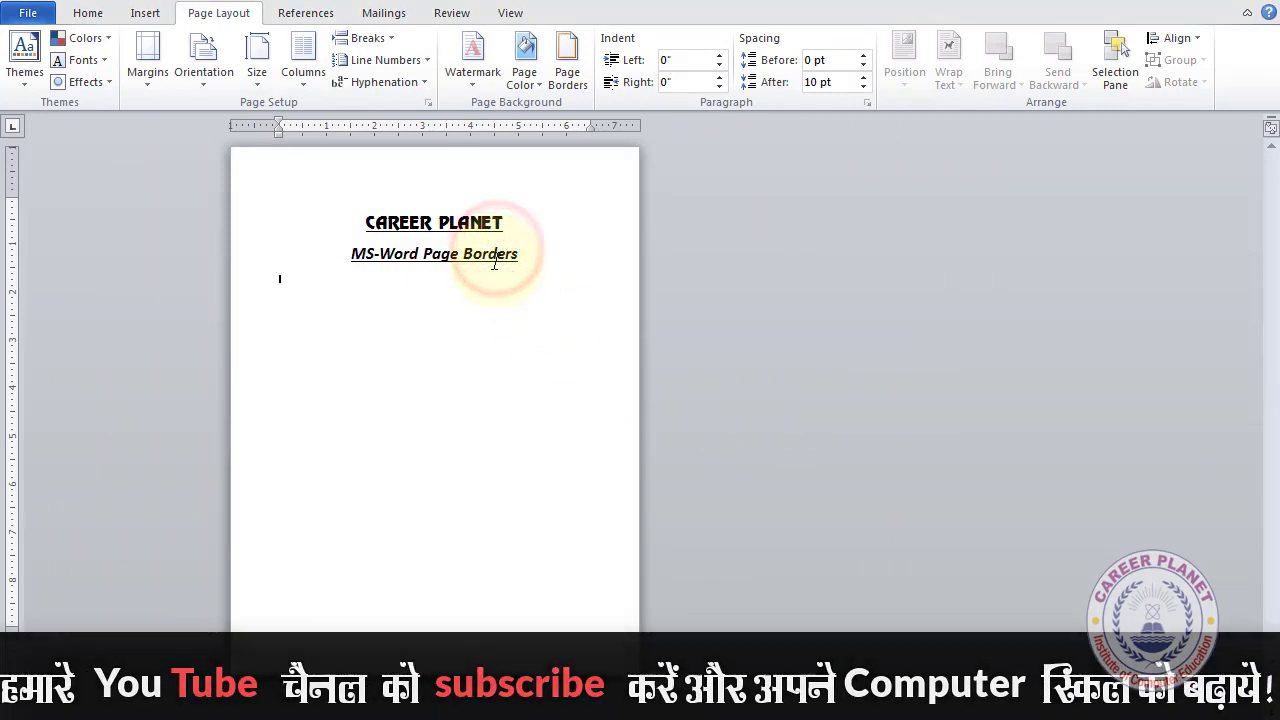
scroll(455, 248, up, 1)
scroll(457, 249, up, 1)
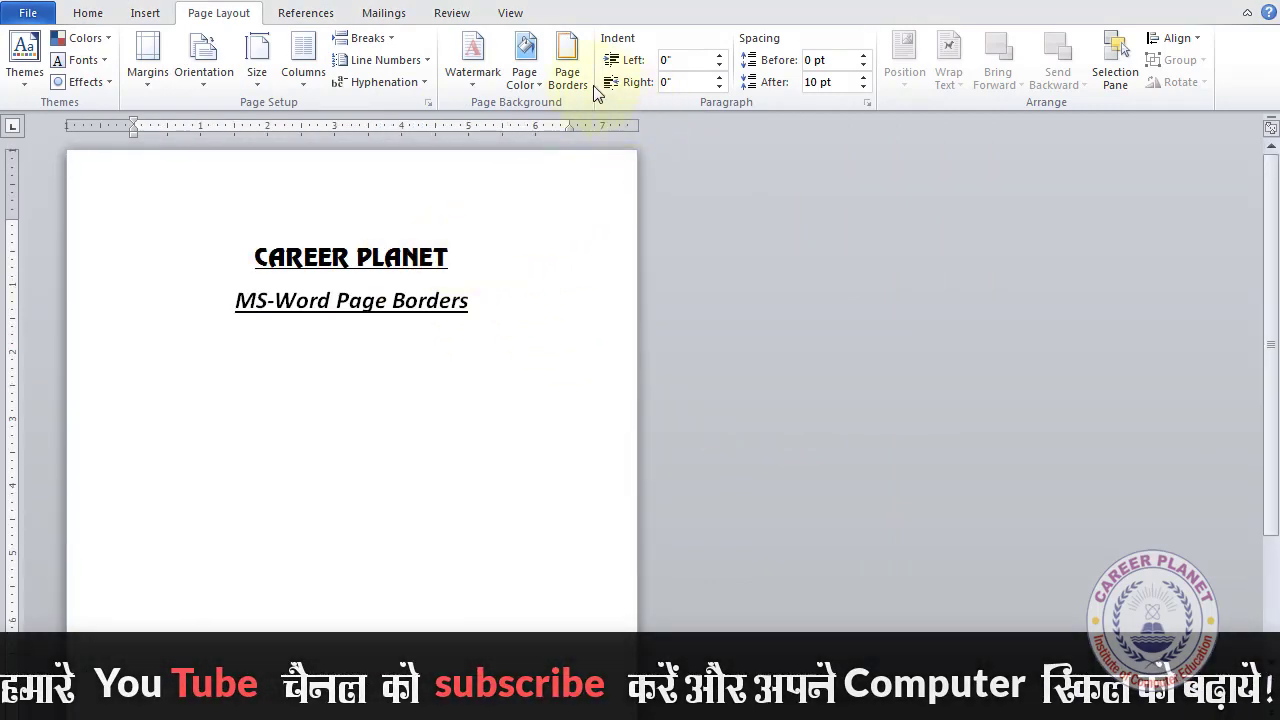
click(582, 87)
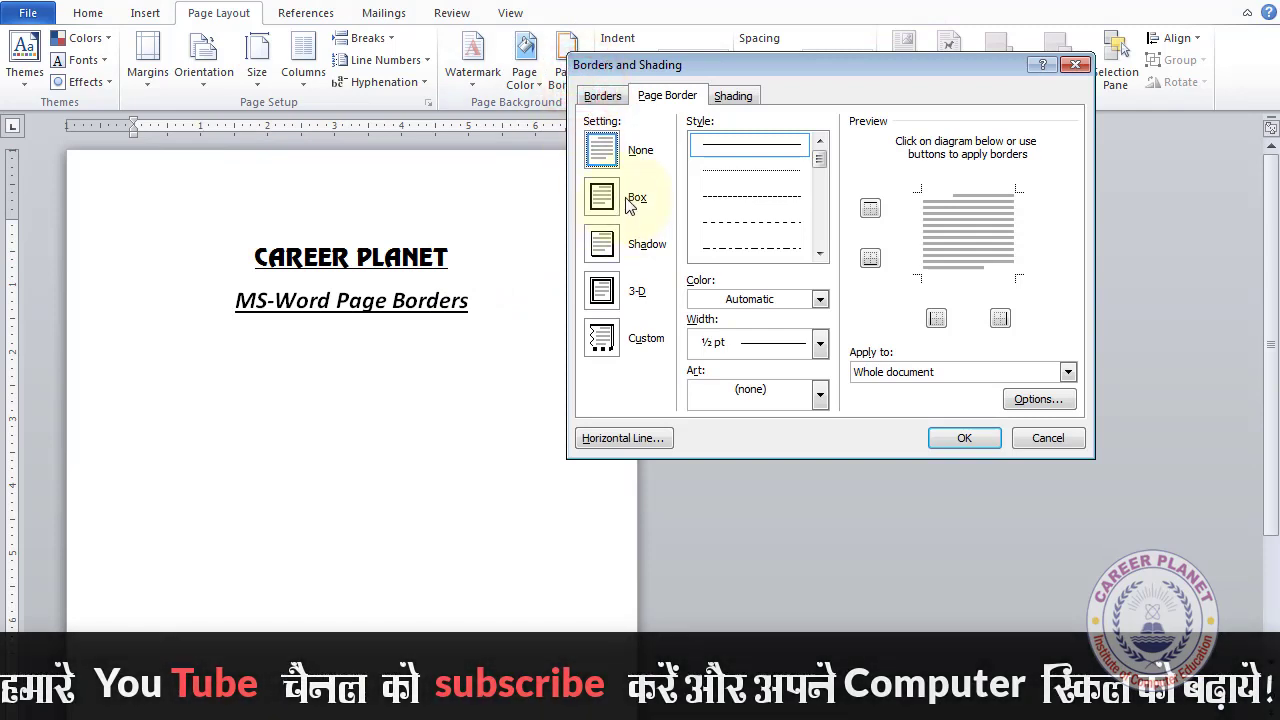
click(819, 394)
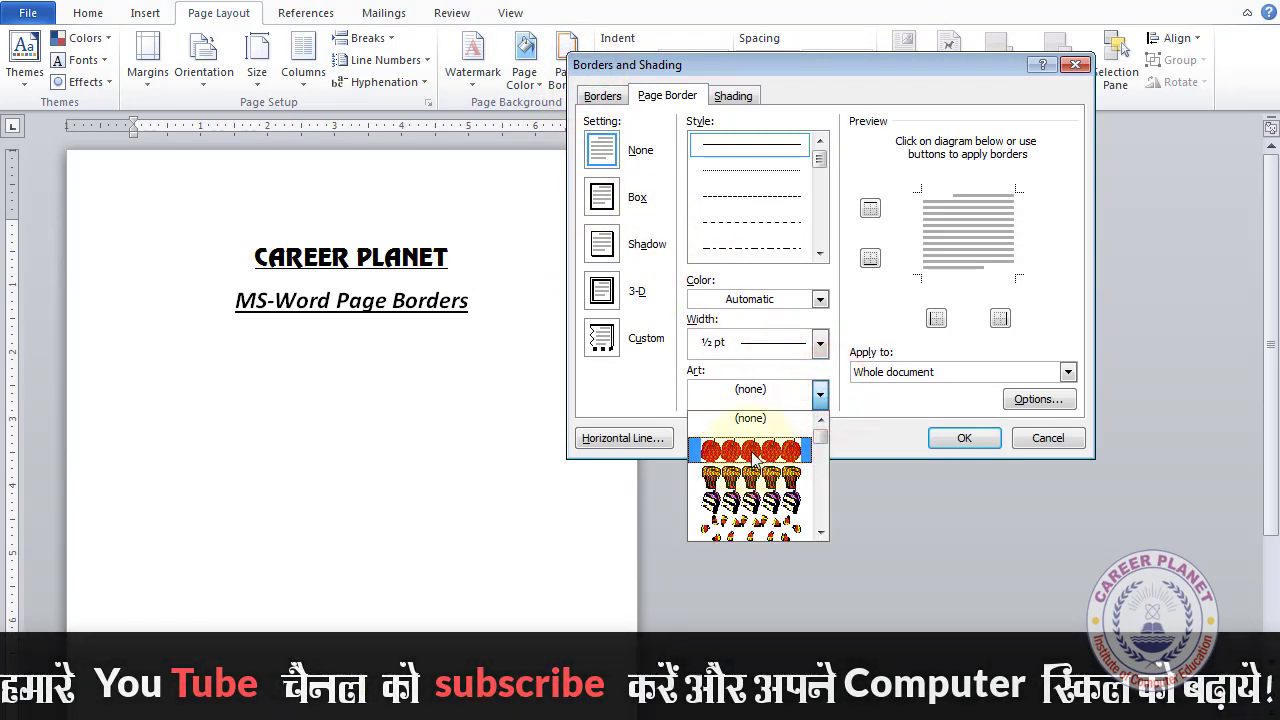
click(751, 451)
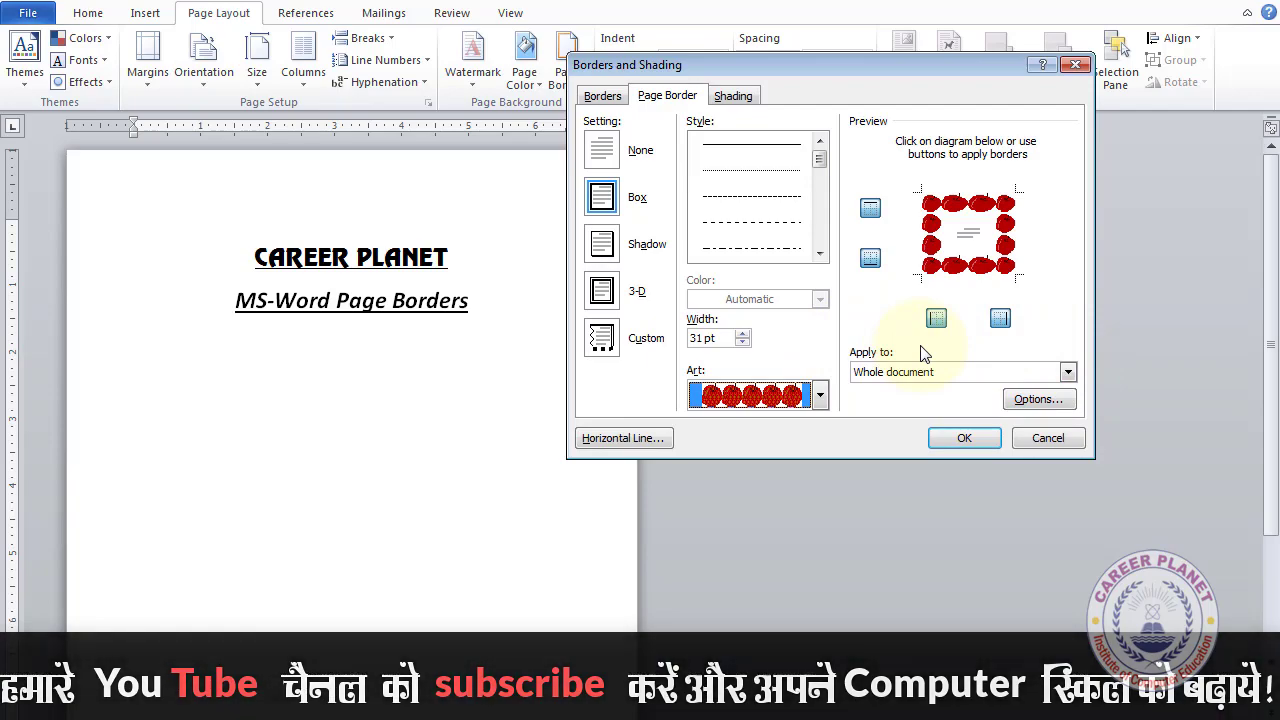
click(920, 372)
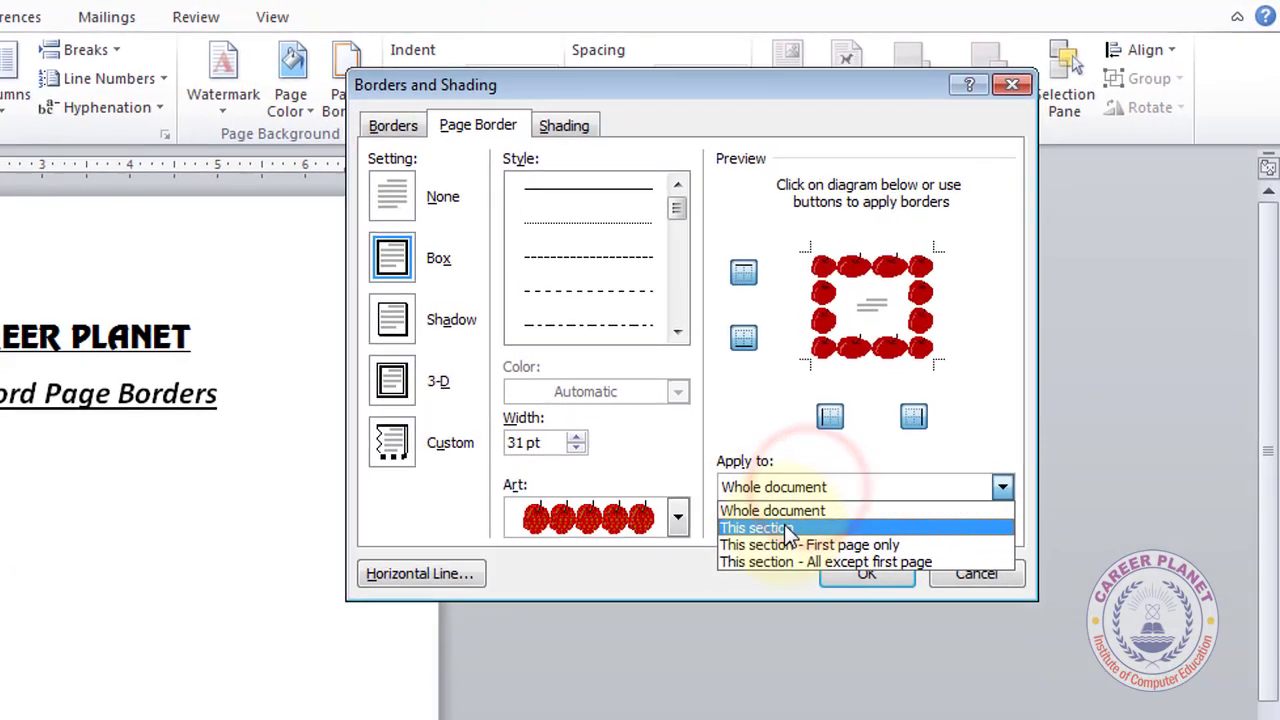
click(781, 538)
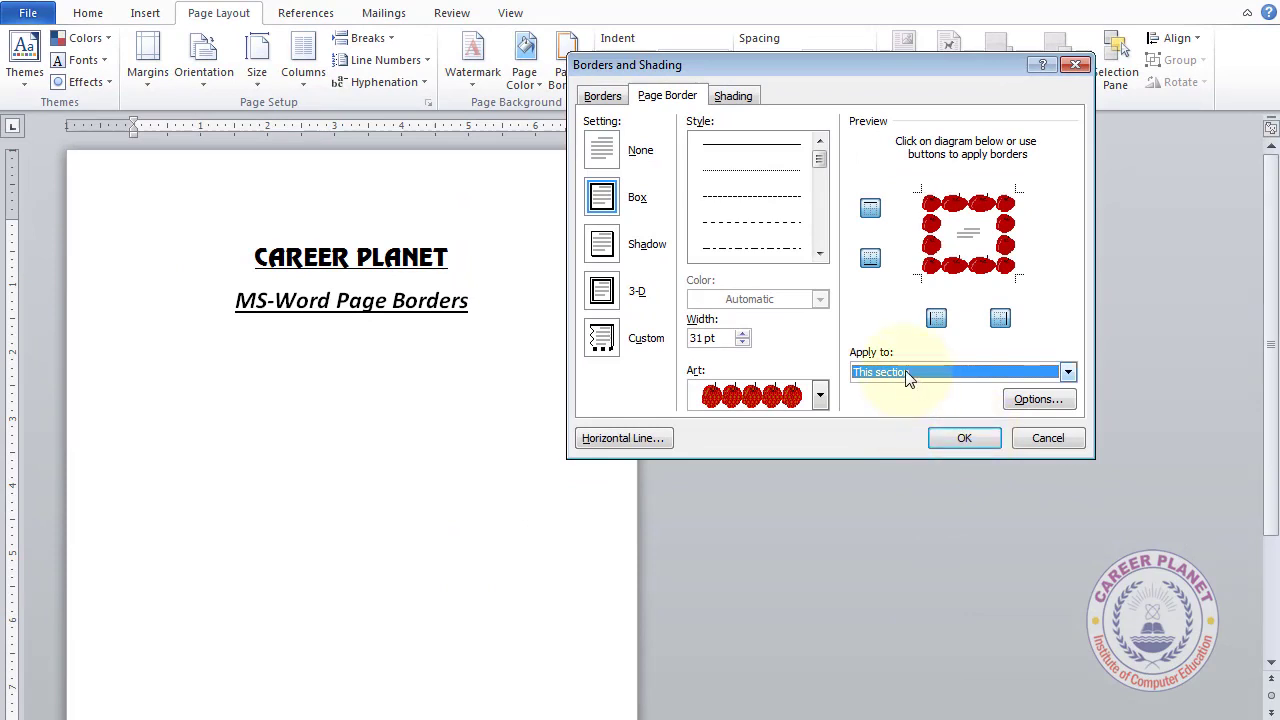
click(908, 374)
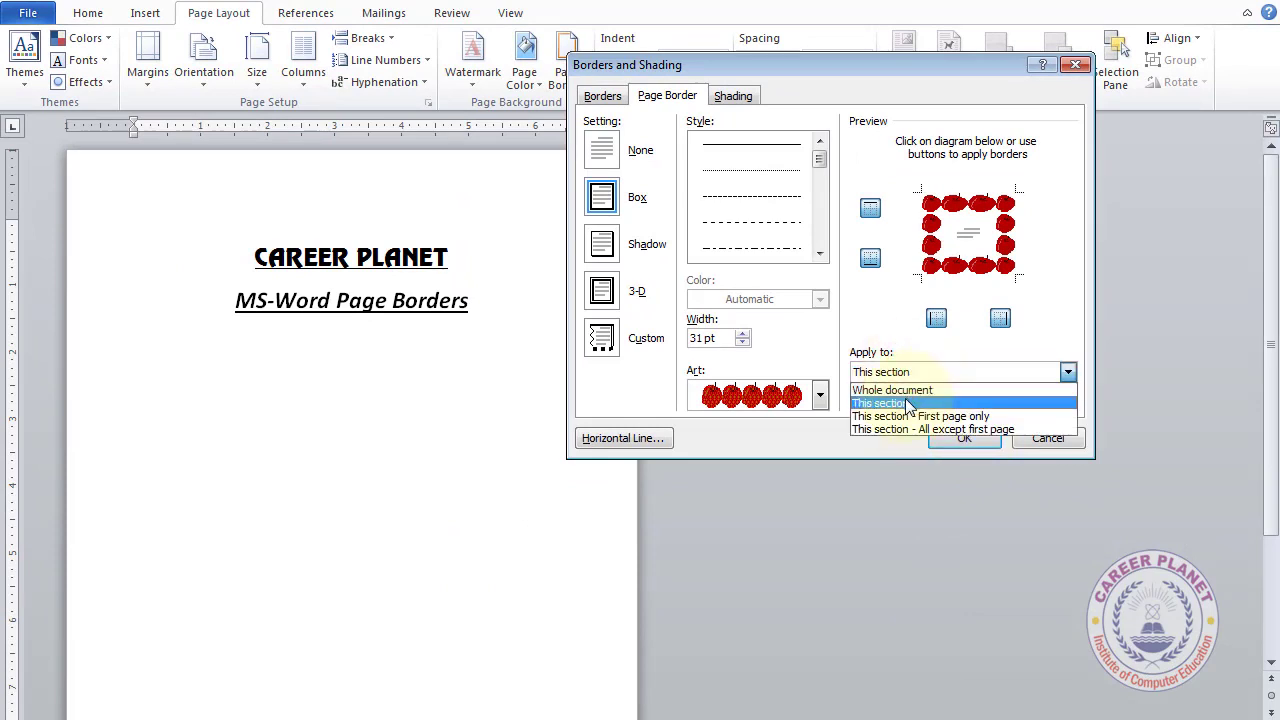
click(905, 390)
click(962, 436)
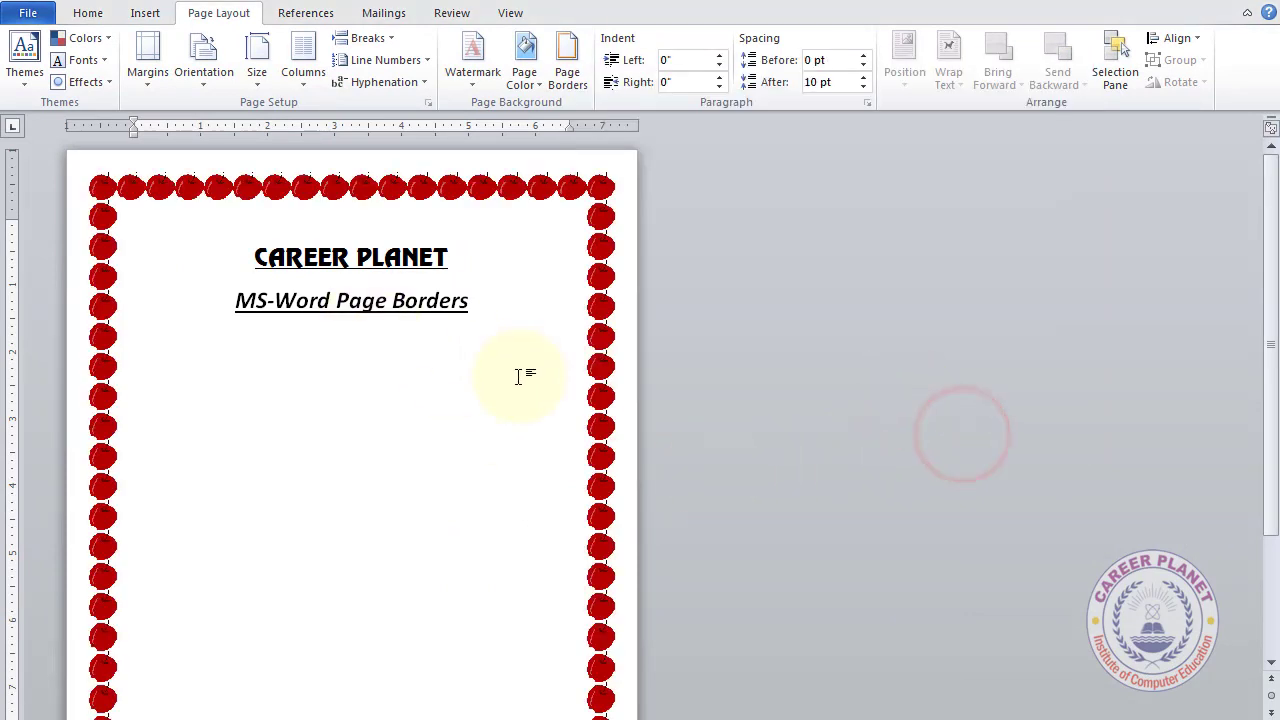
scroll(520, 370, down, 1)
scroll(514, 371, down, 1)
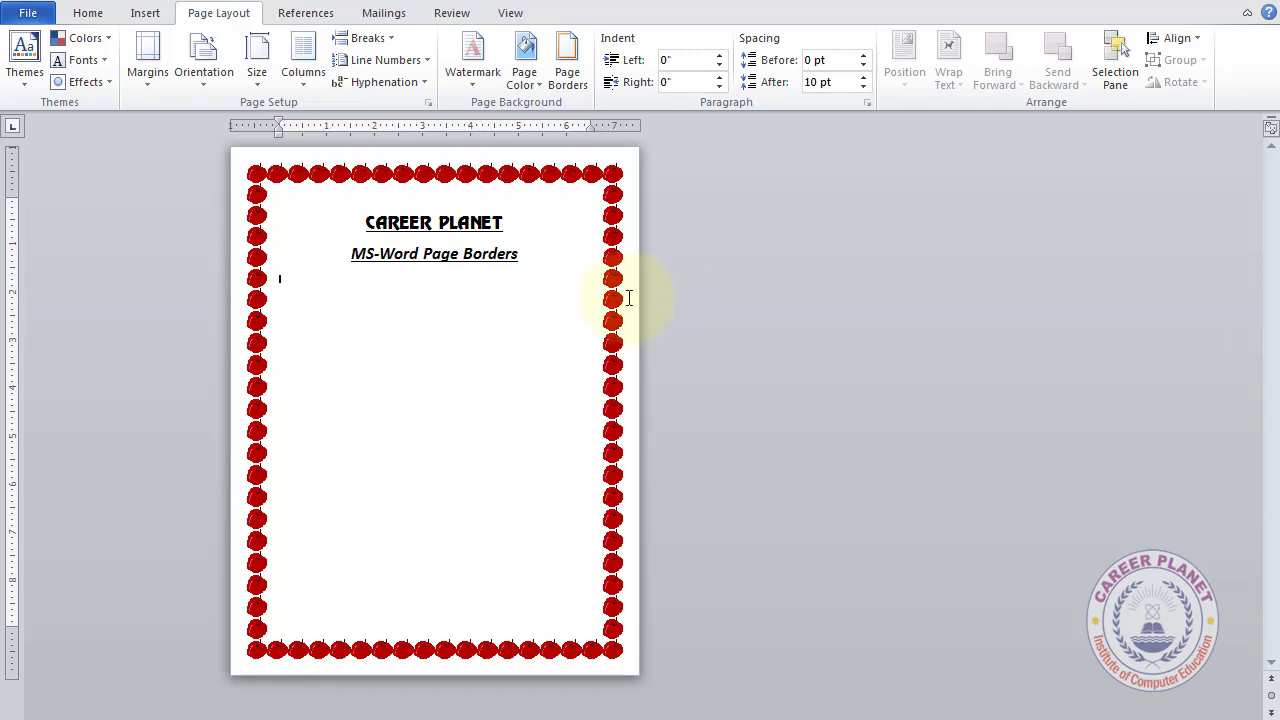
Insert a Next Page section break after the title page
click(391, 38)
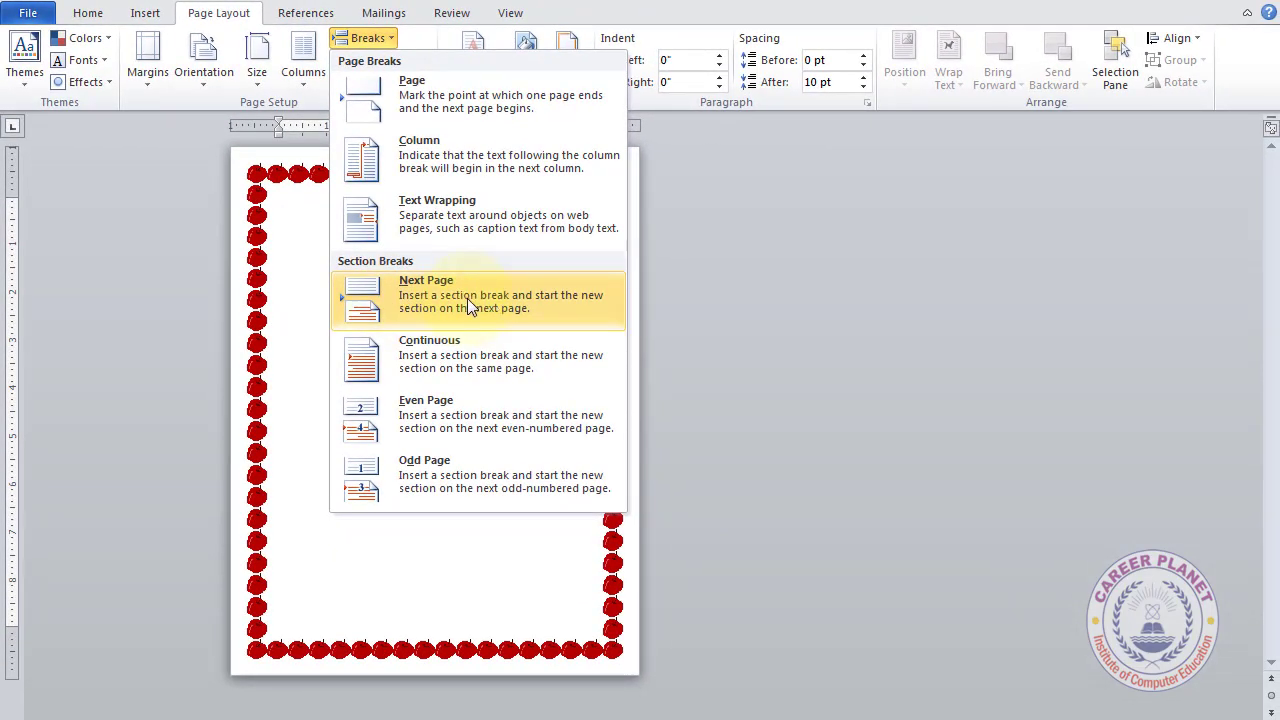
click(467, 299)
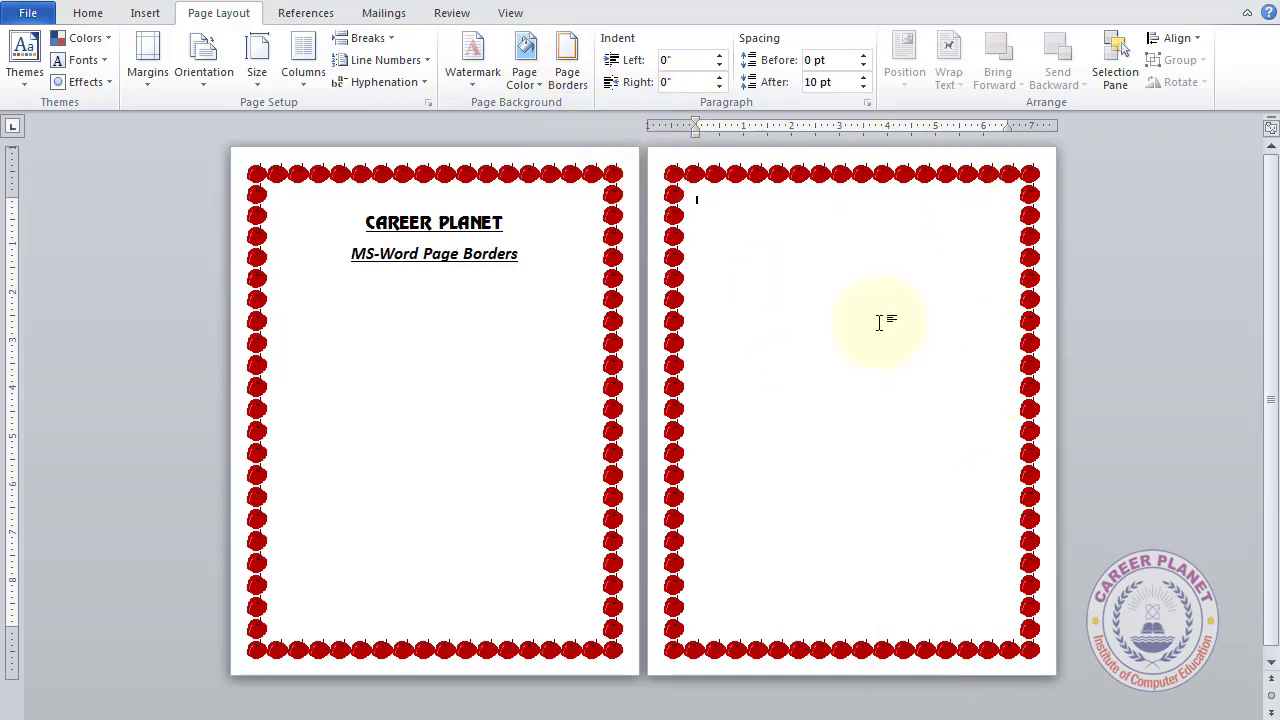
click(561, 85)
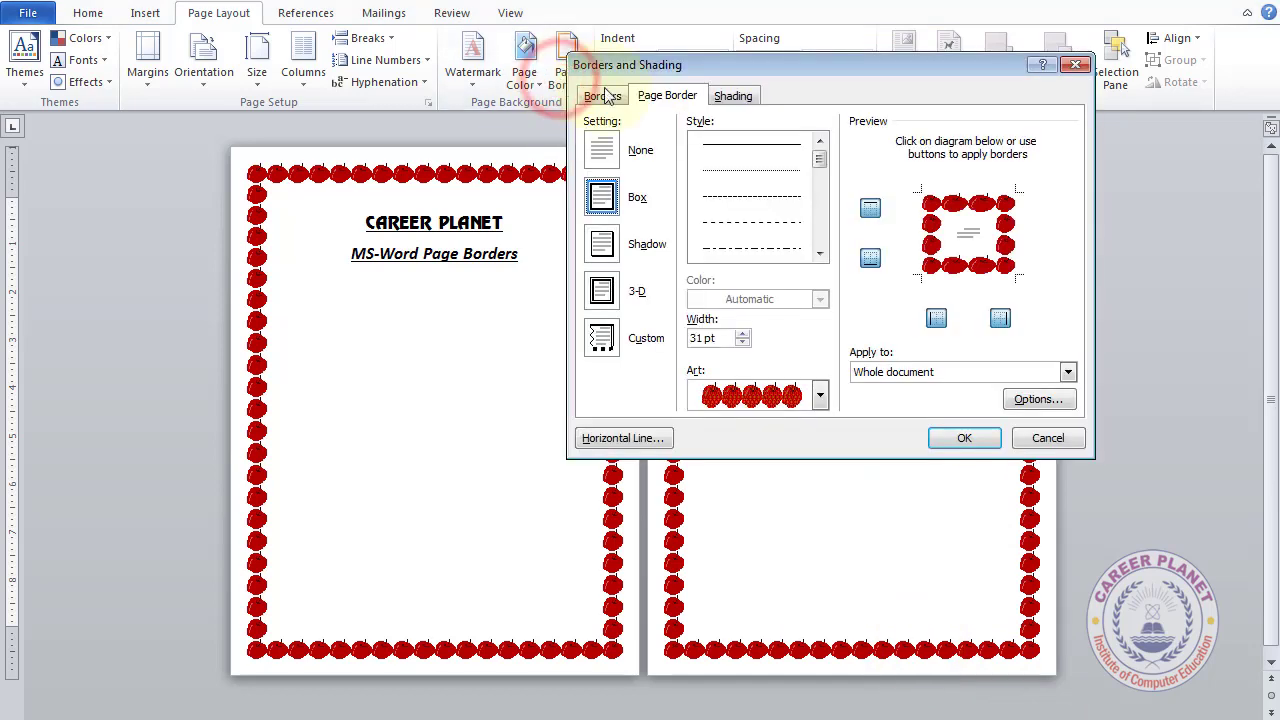
click(820, 398)
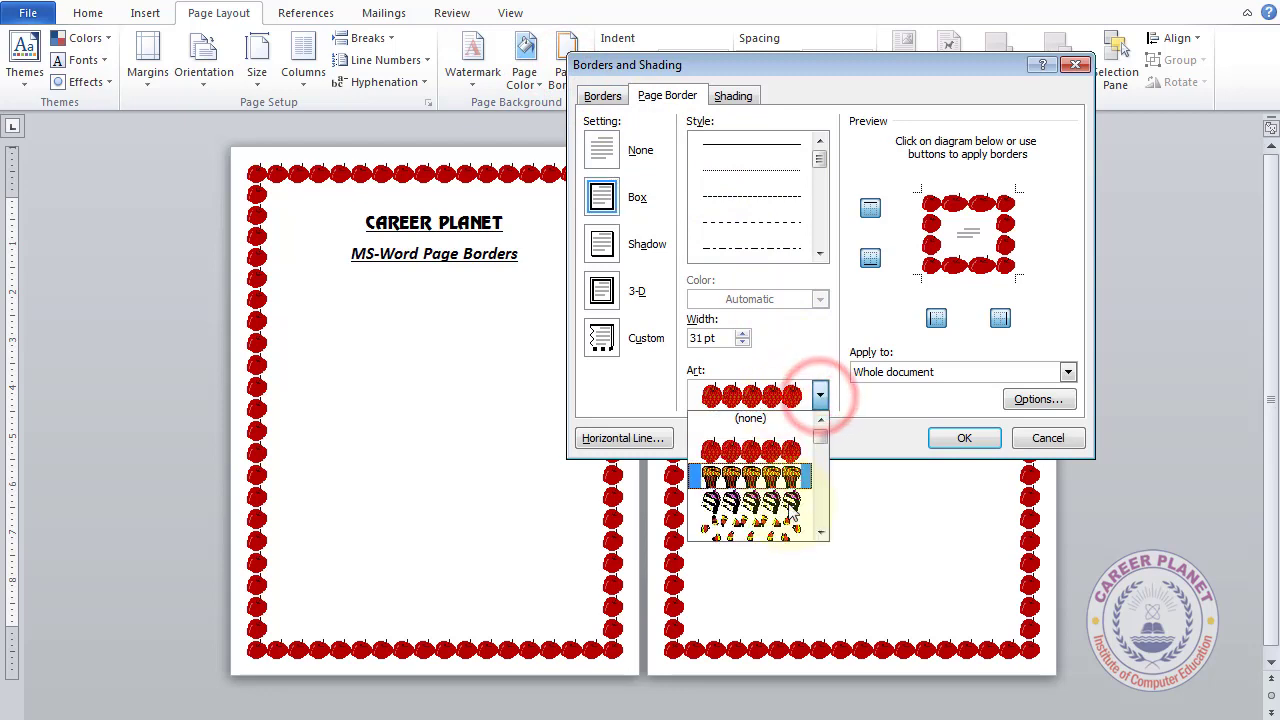
click(818, 533)
click(818, 533)
click(818, 533)
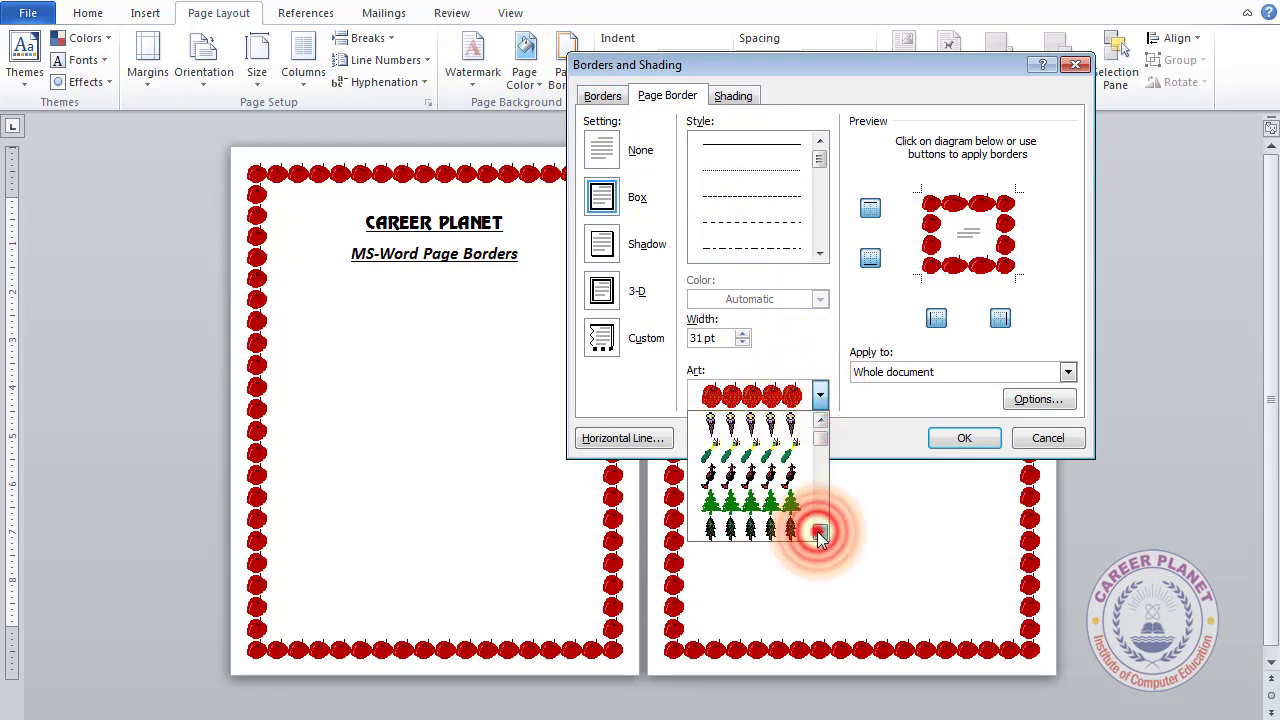
click(818, 533)
click(783, 502)
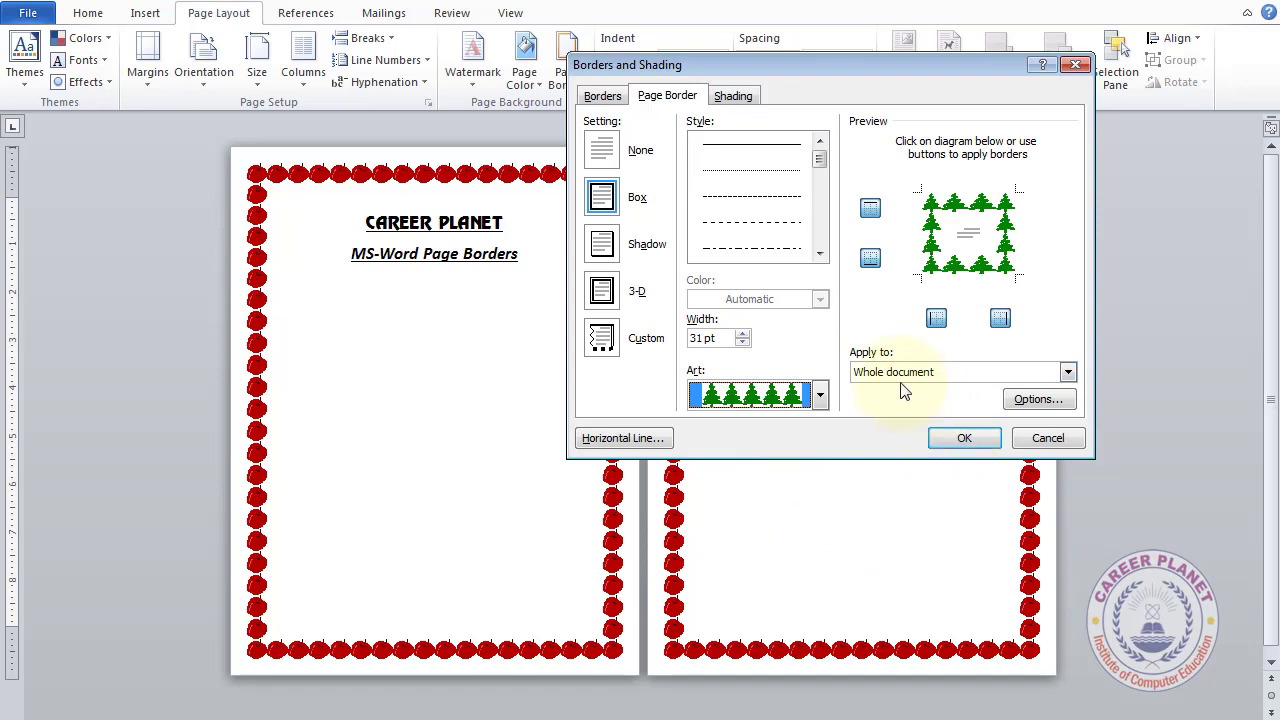
click(964, 438)
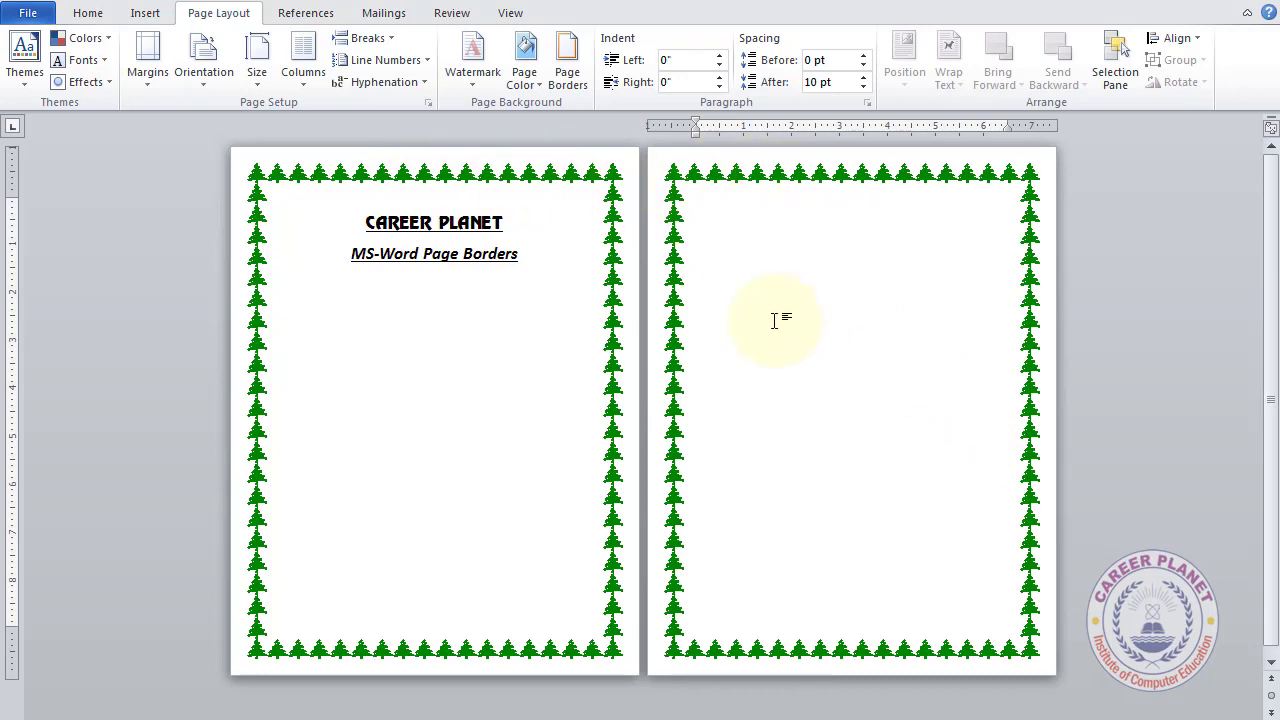
key(ctrl+z)
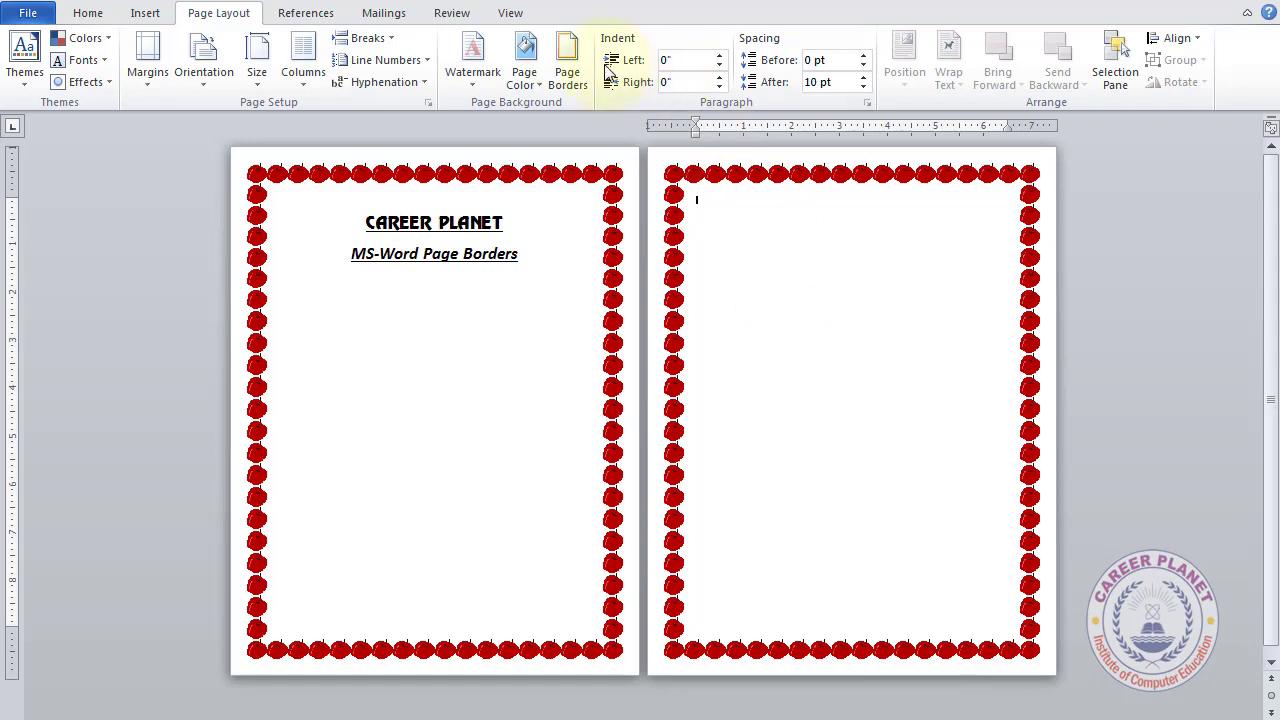
Apply the green tree art border with Apply to set to This section for page two
click(567, 72)
click(819, 395)
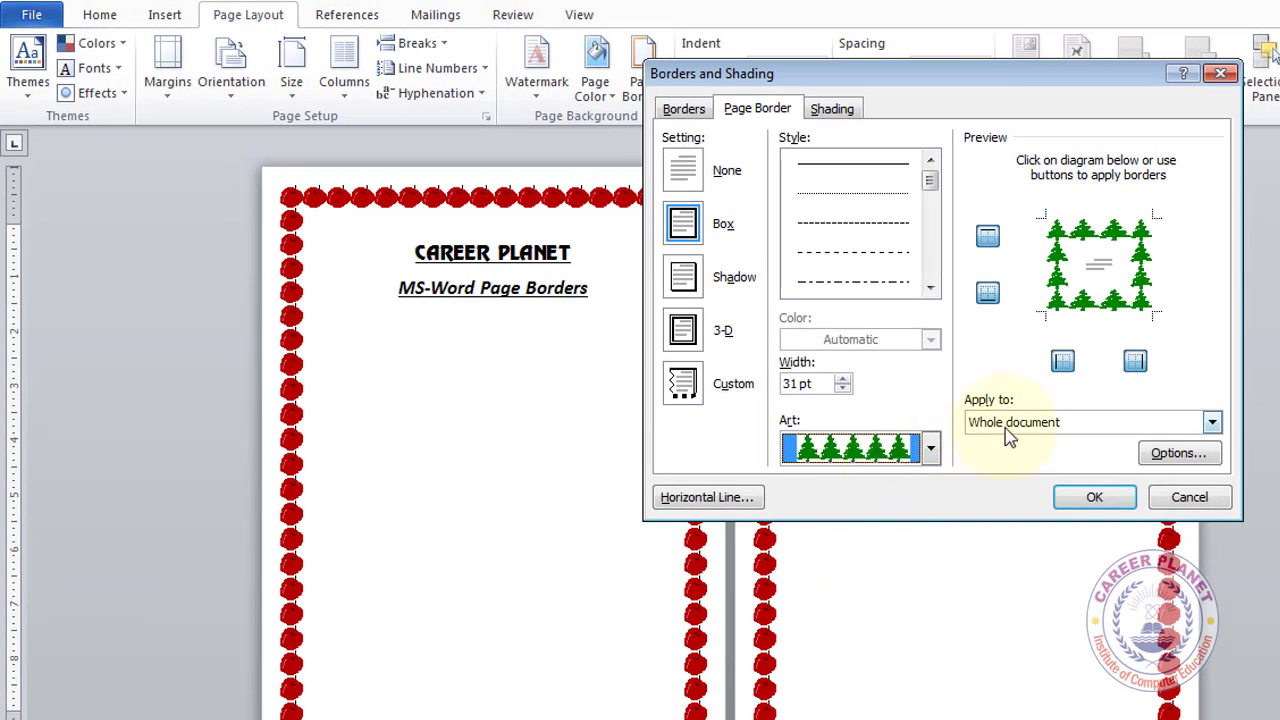
click(1008, 432)
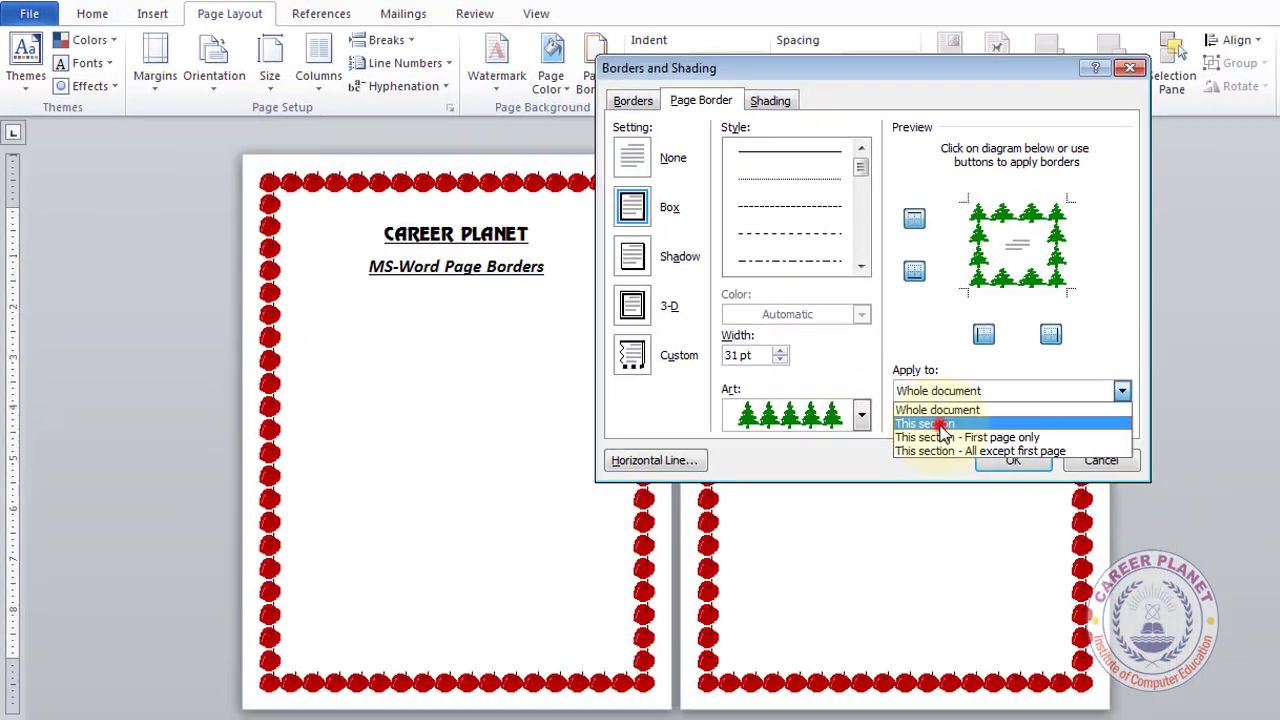
click(890, 403)
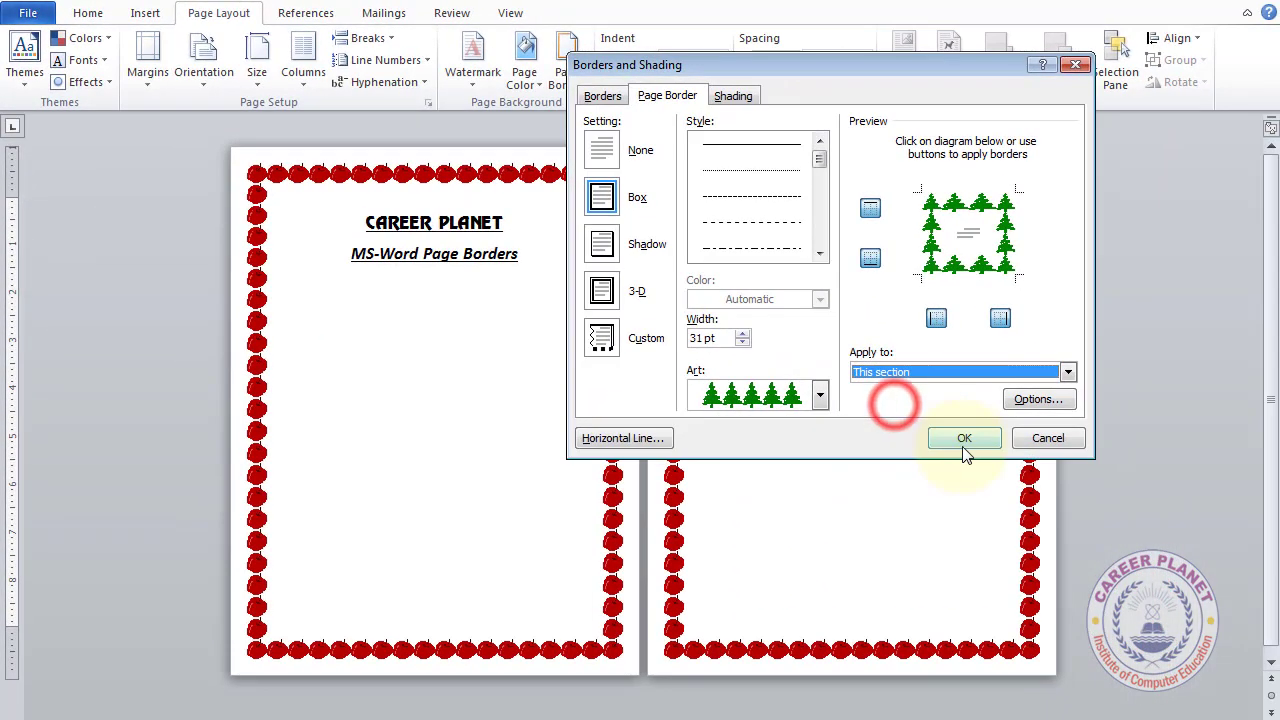
click(957, 437)
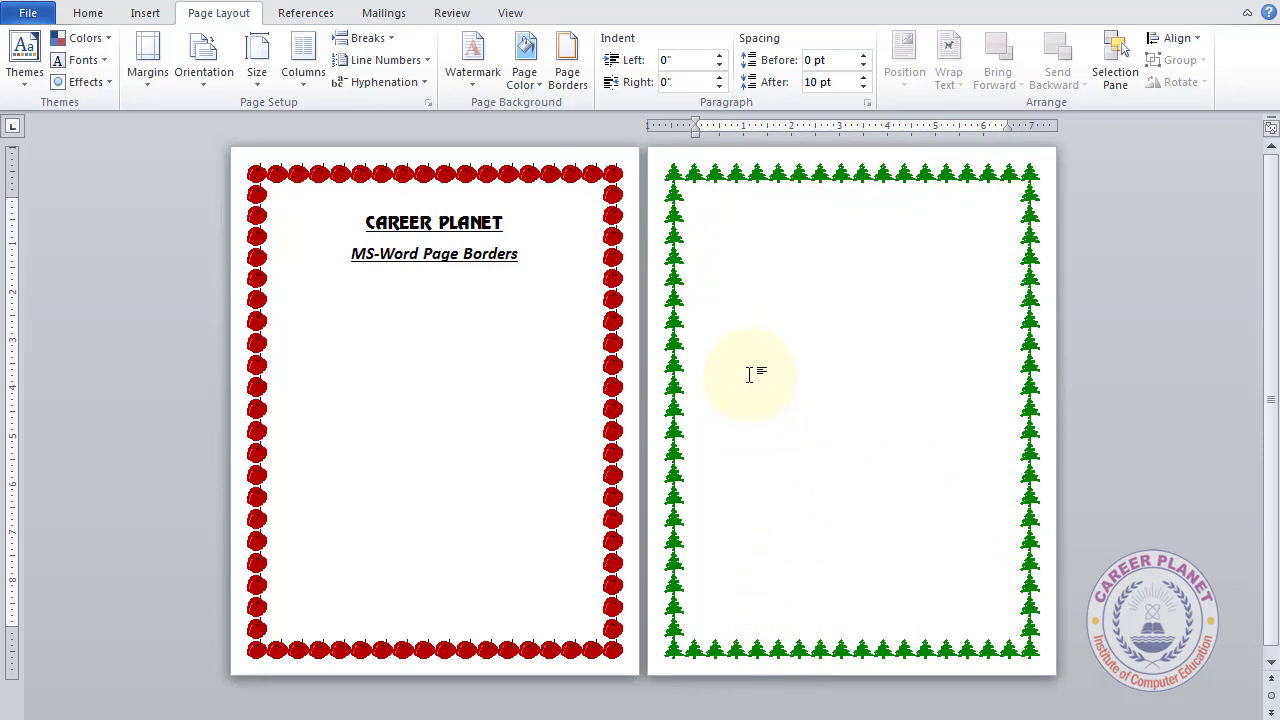
Add another Next Page section break, scroll to the new third page, and open Page Borders
click(378, 40)
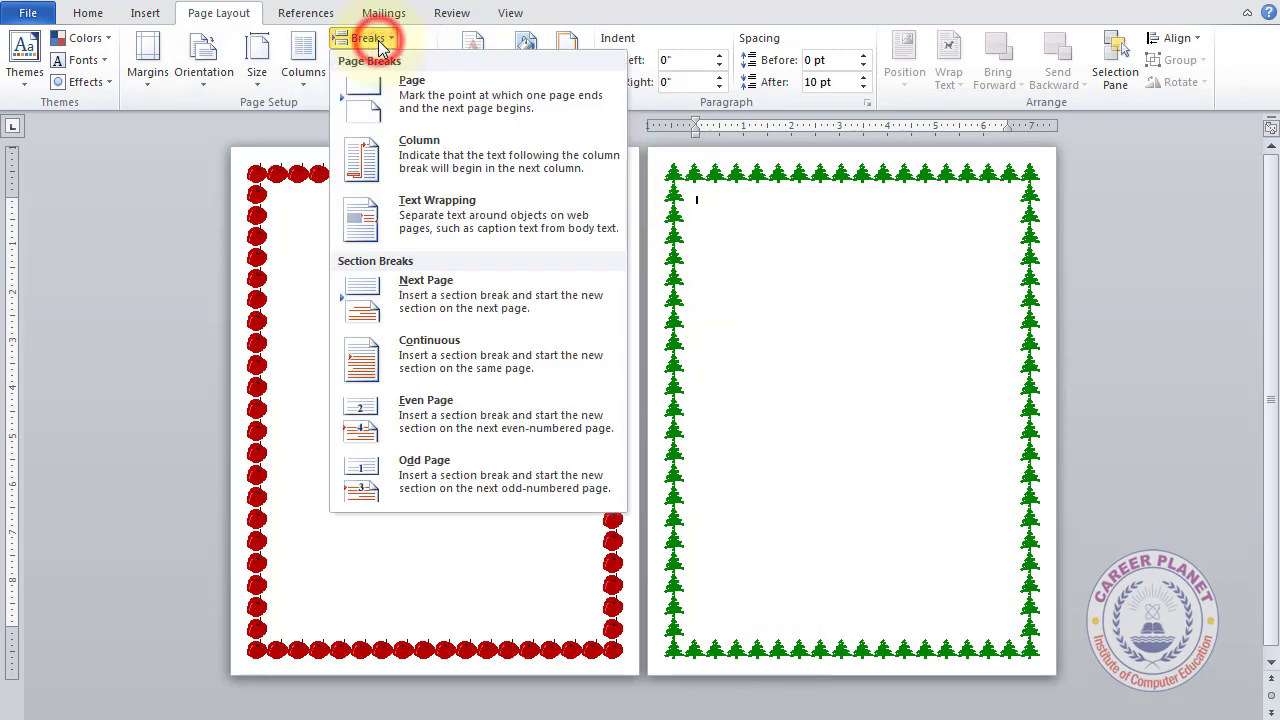
click(448, 313)
scroll(567, 545, down, 5)
scroll(567, 545, down, 2)
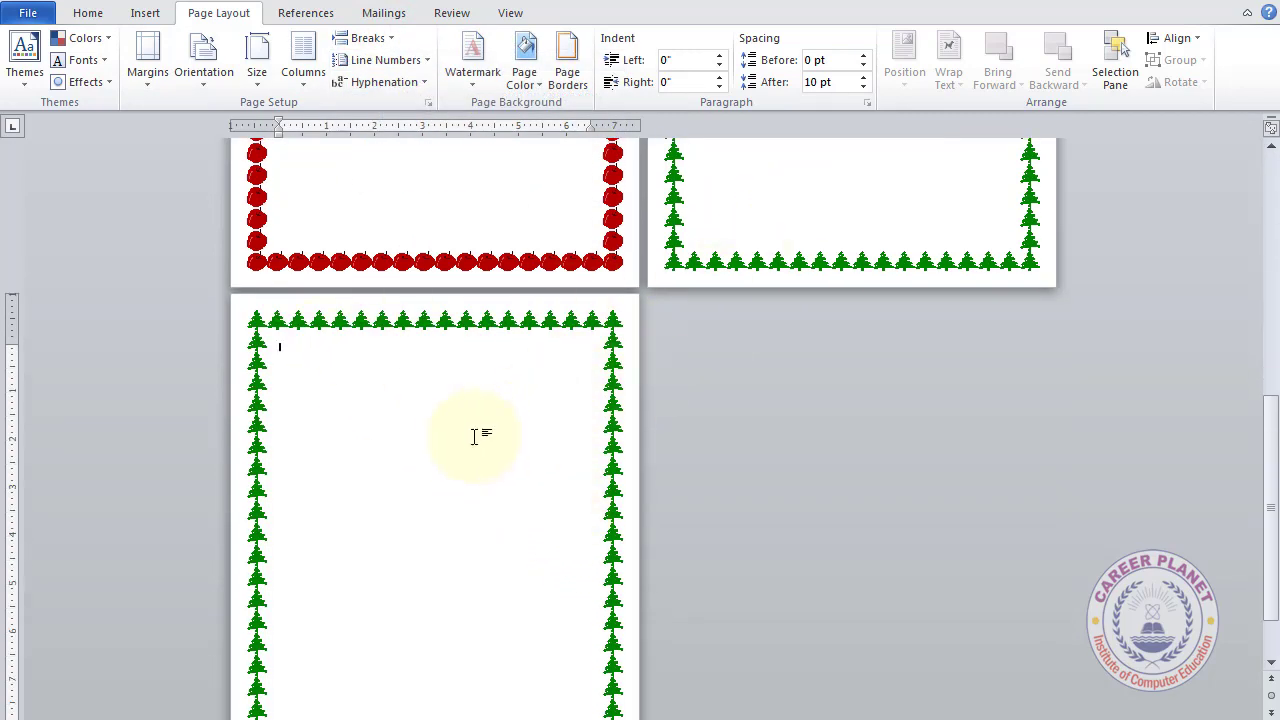
scroll(470, 434, down, 1)
scroll(466, 431, down, 1)
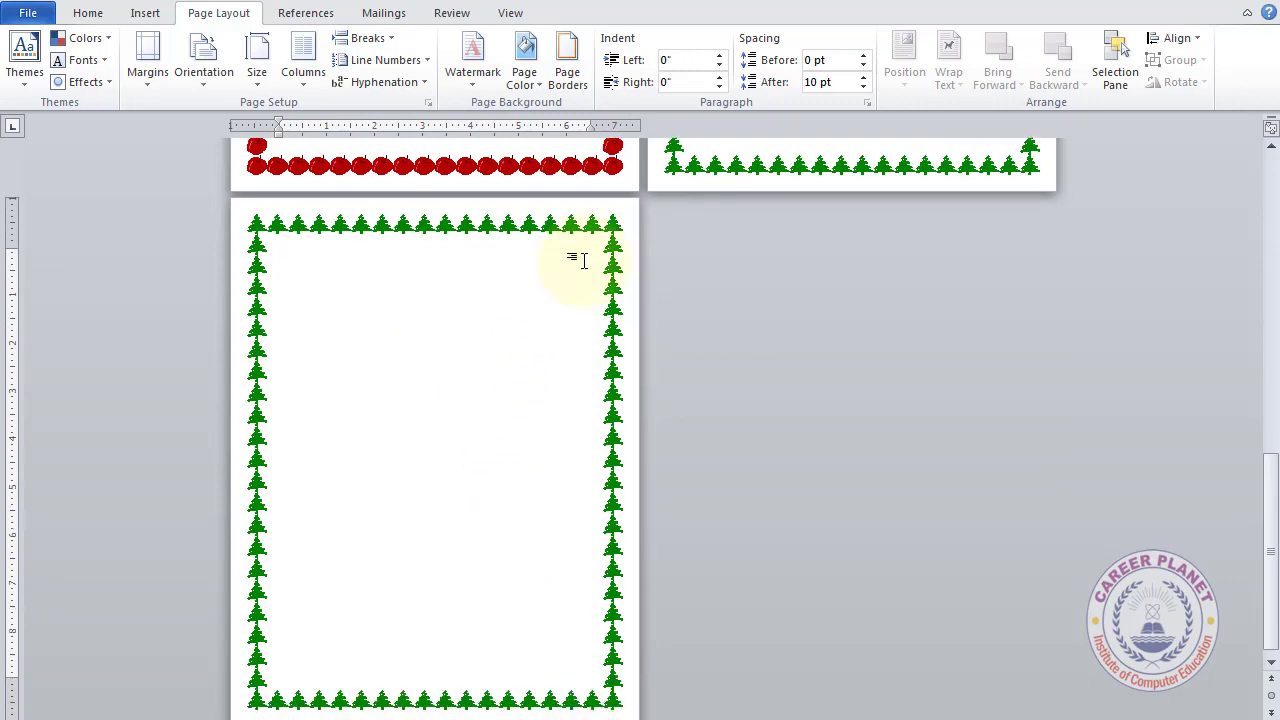
click(568, 68)
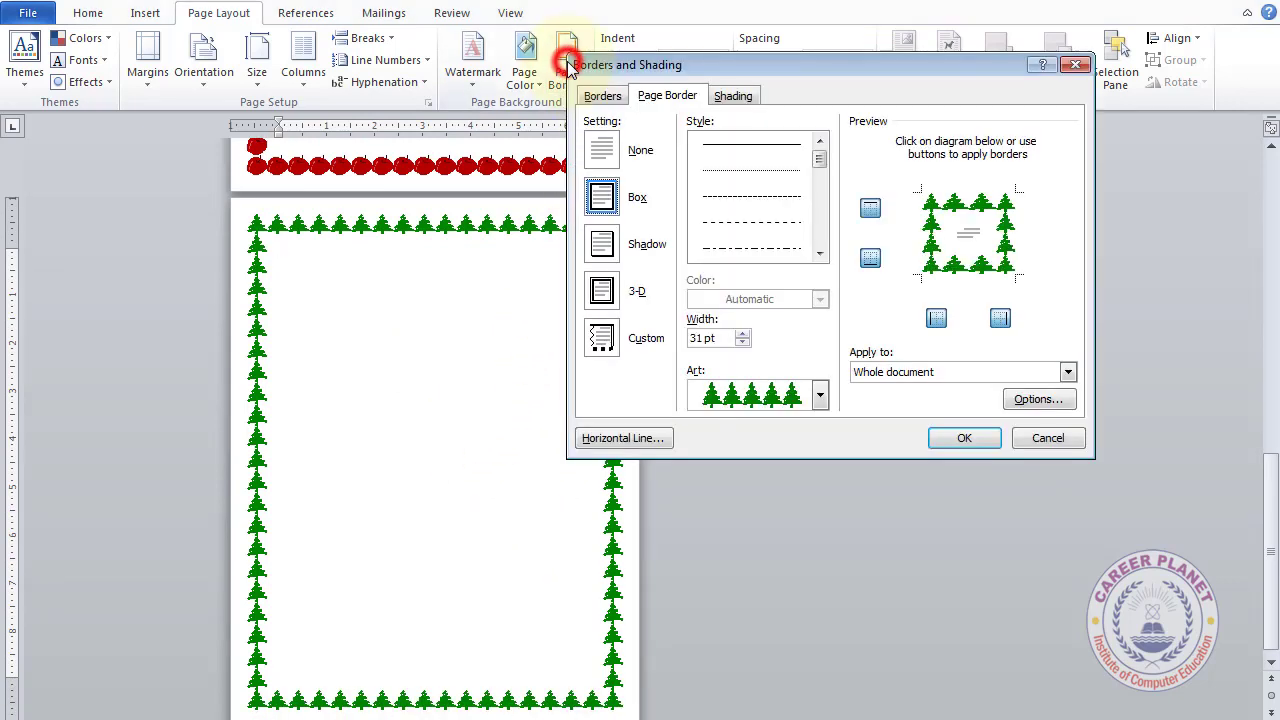
Give the third page red heart art with Apply to set to This section
click(820, 398)
click(818, 528)
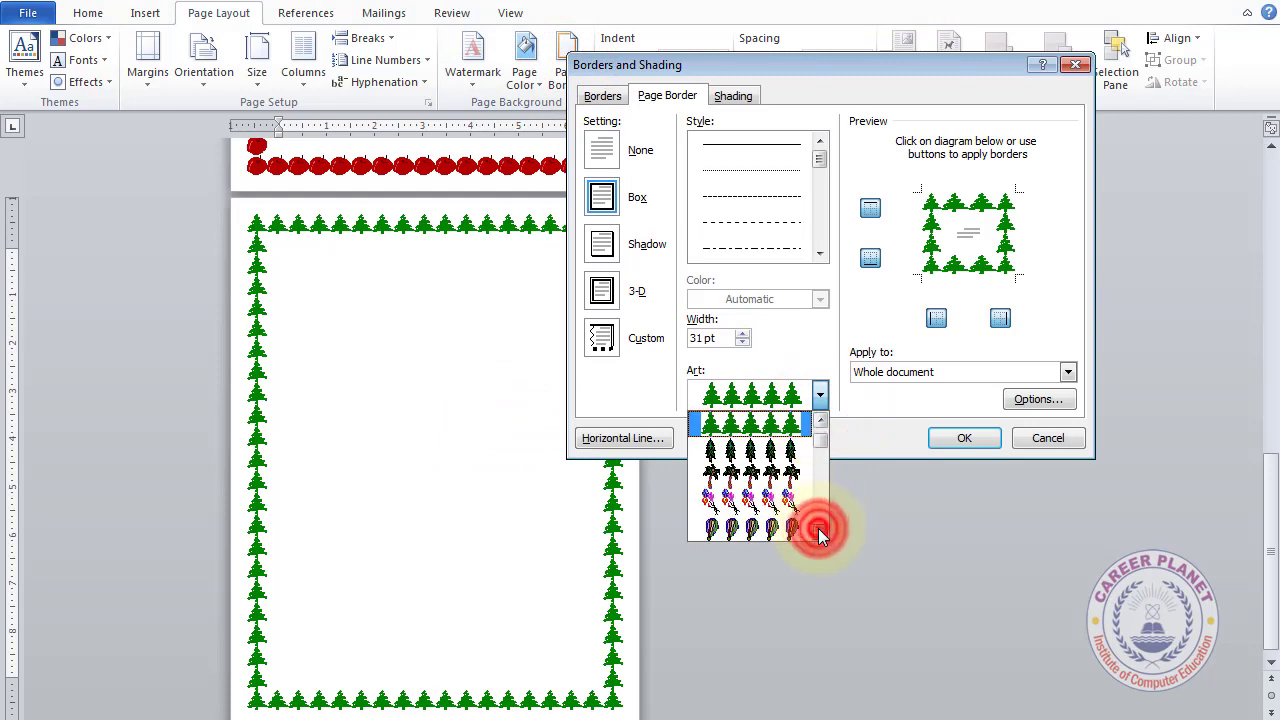
click(818, 528)
click(818, 528)
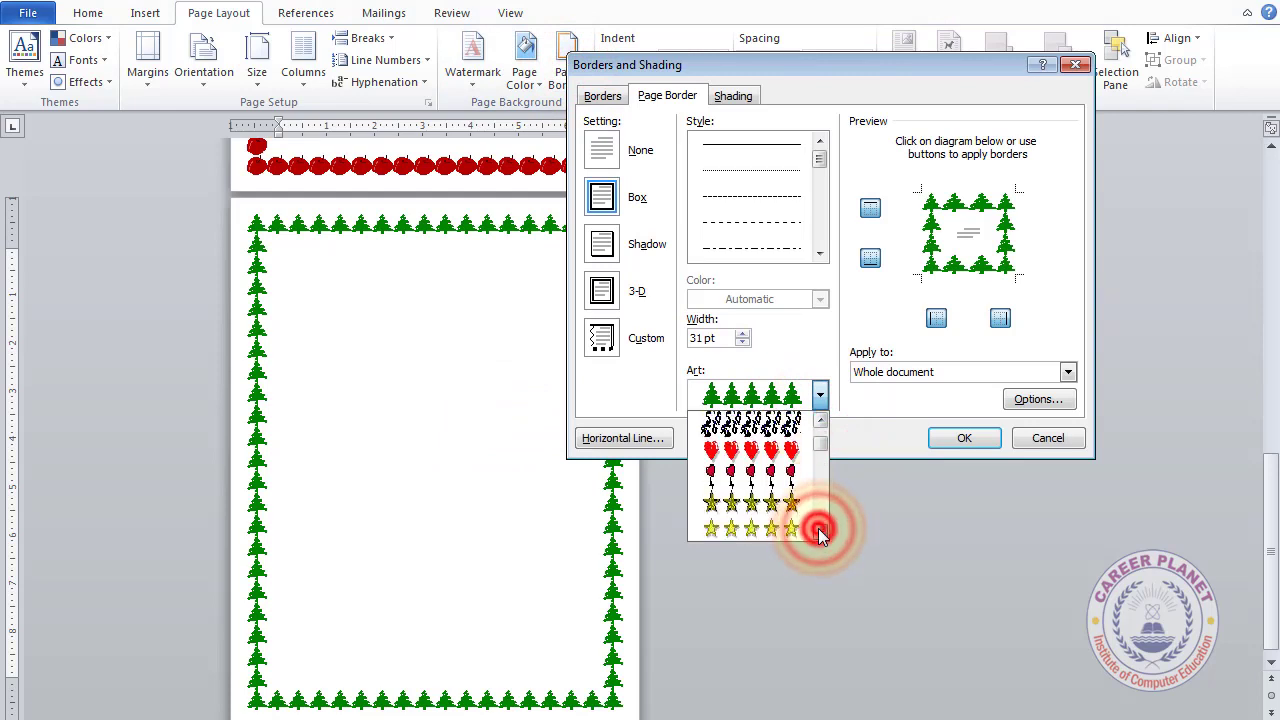
click(795, 453)
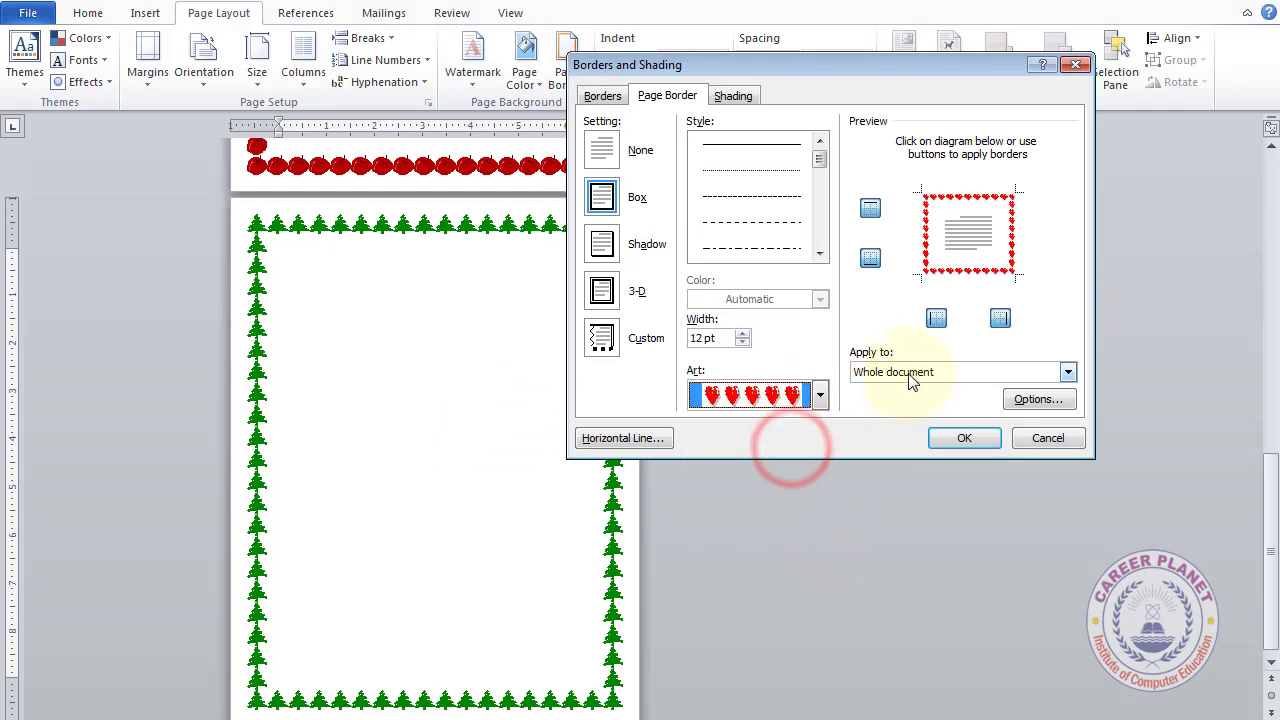
click(897, 380)
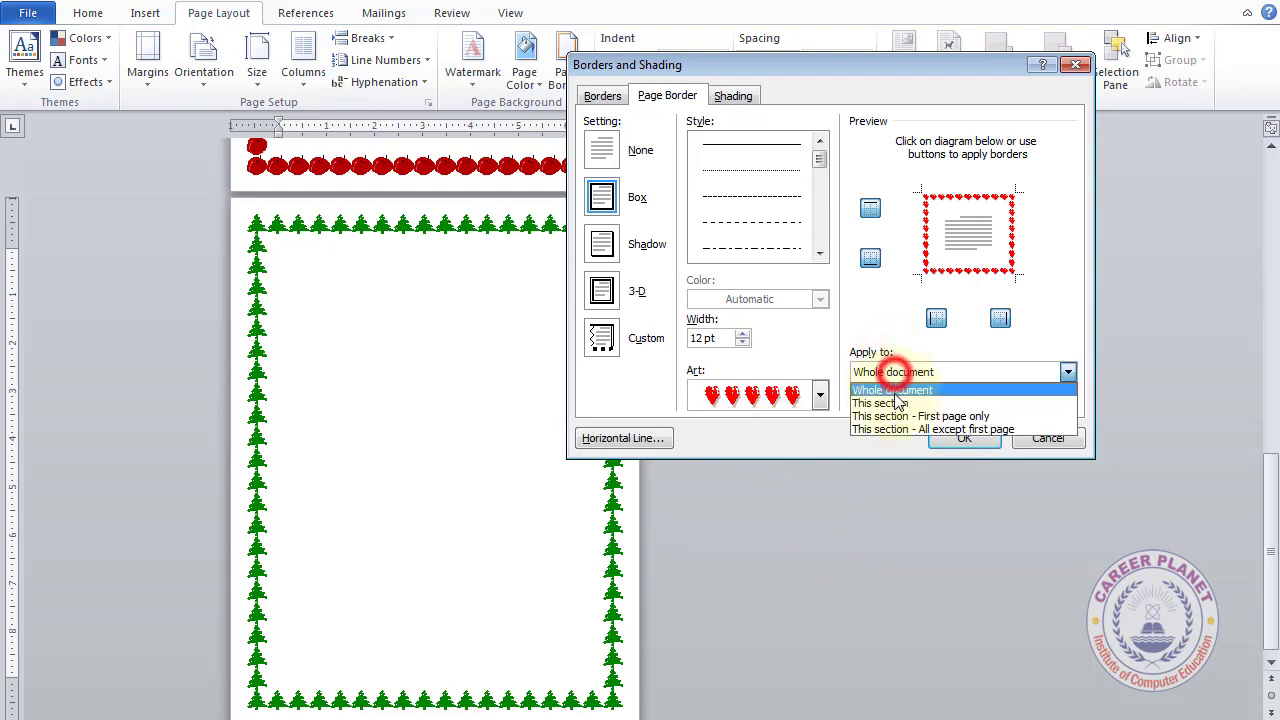
click(895, 397)
click(963, 442)
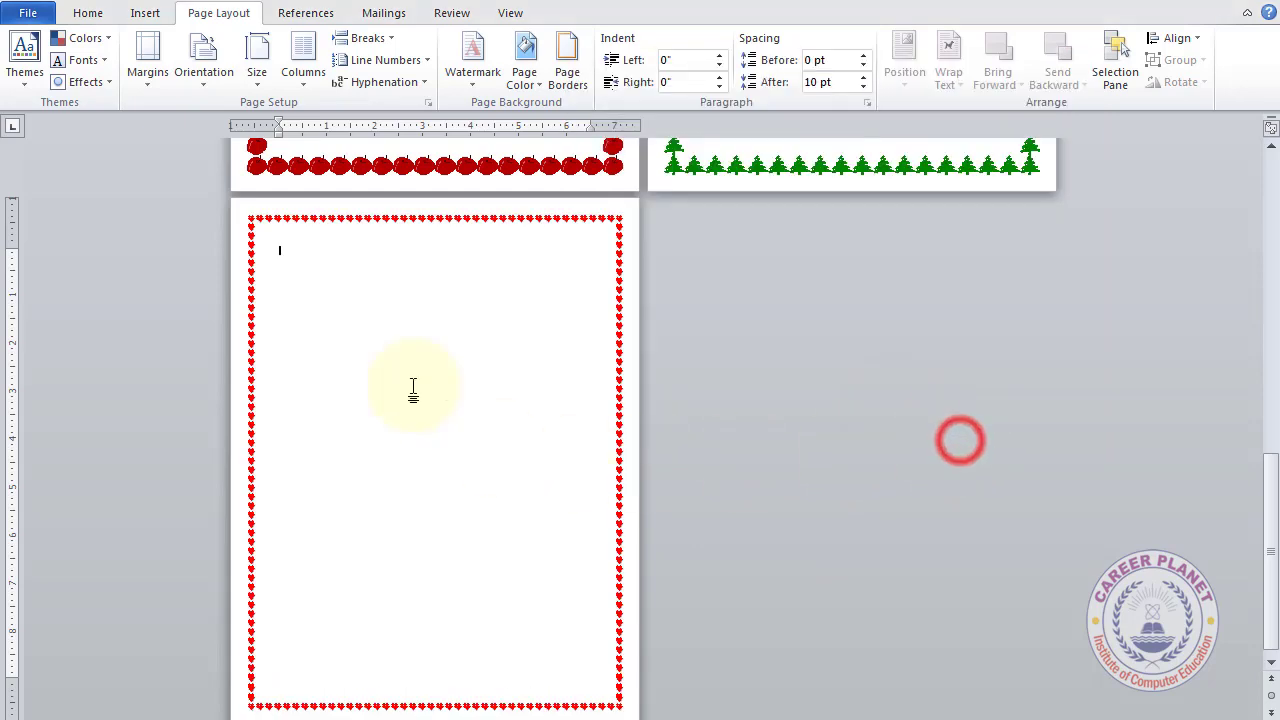
ctrl+scroll(354, 343, up, 3)
ctrl+scroll(363, 357, up, 2)
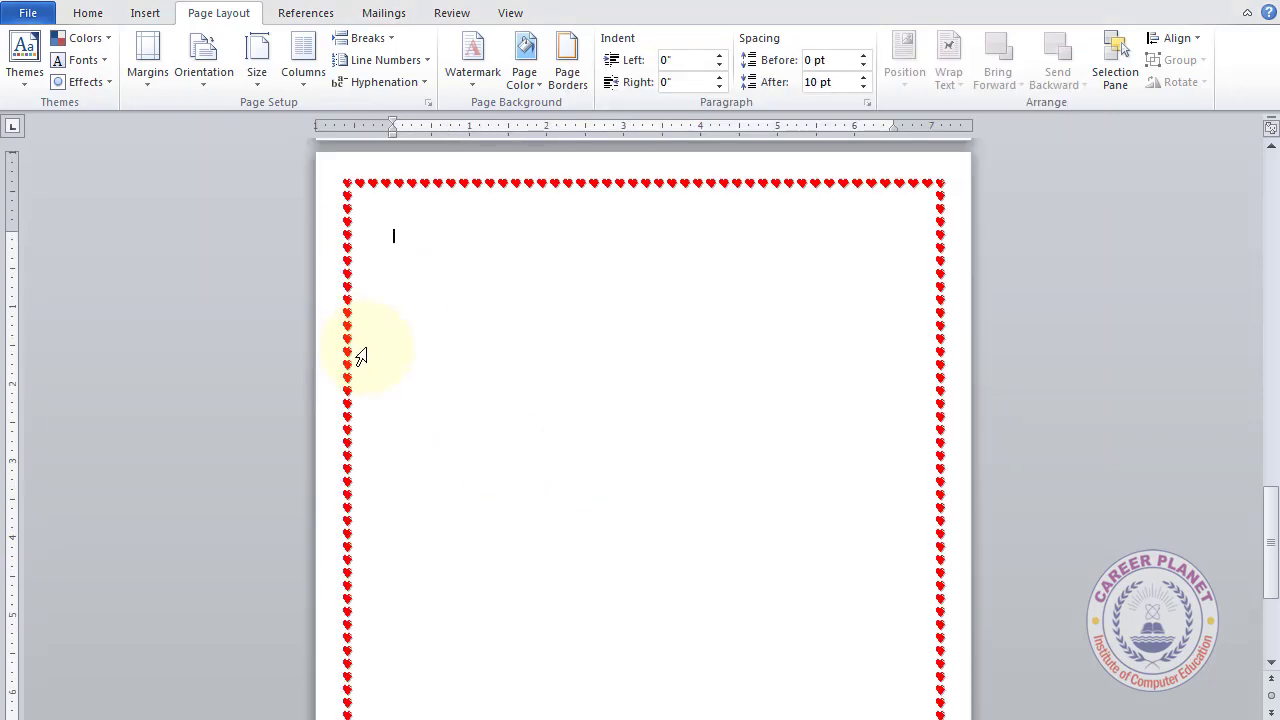
scroll(457, 366, up, 3)
scroll(466, 374, up, 3)
scroll(466, 374, up, 1)
scroll(466, 374, up, 7)
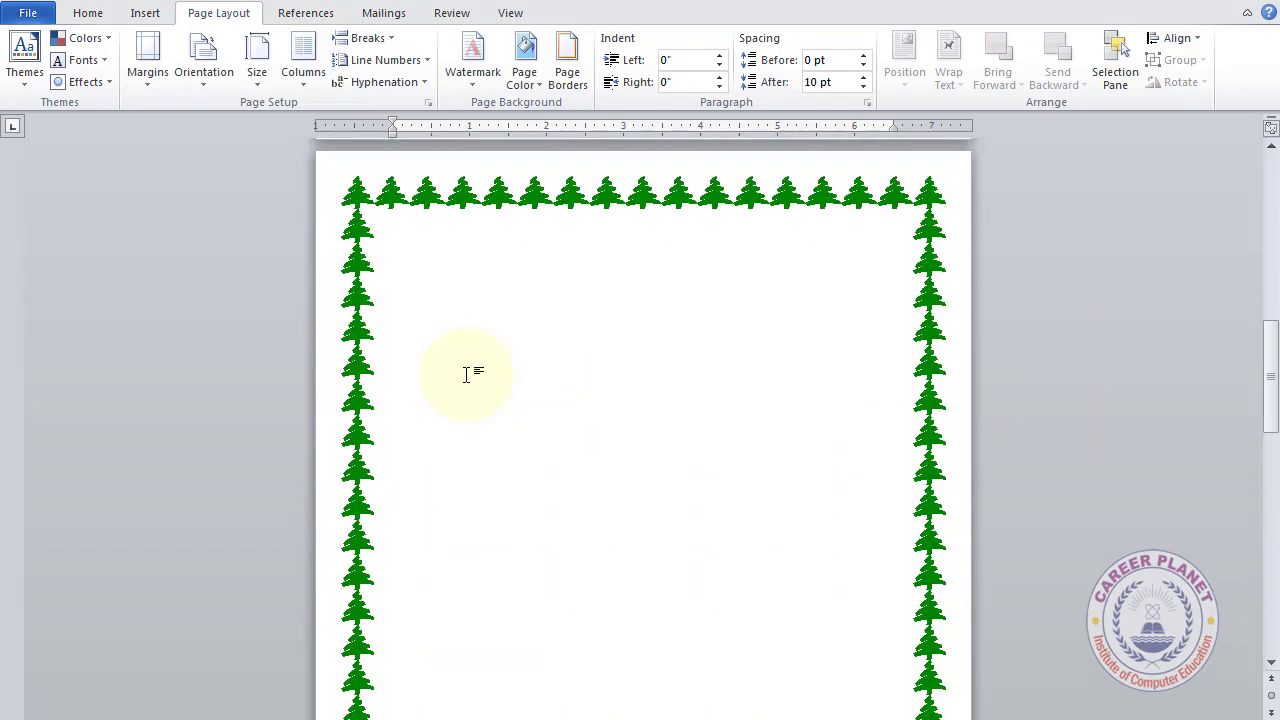
scroll(466, 374, up, 2)
scroll(466, 374, up, 4)
scroll(466, 374, up, 3)
Scroll through the document to review each page's distinct art border
scroll(466, 374, up, 2)
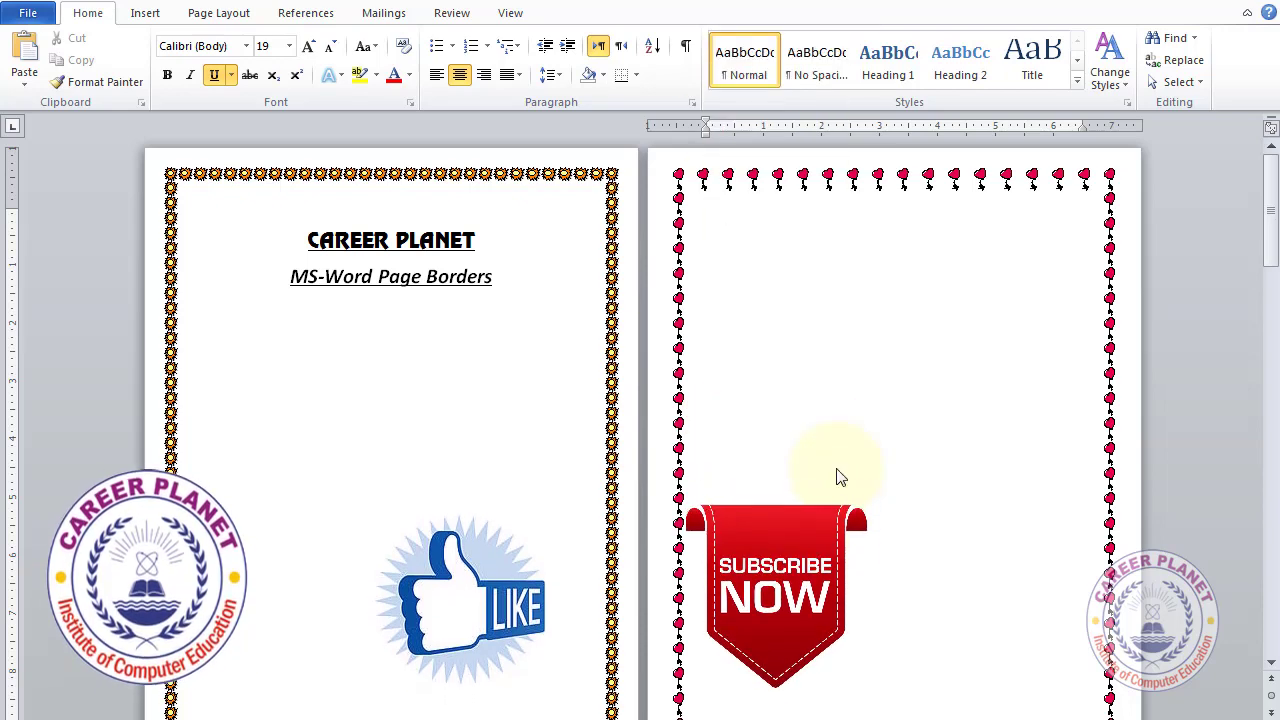
scroll(838, 476, down, 3)
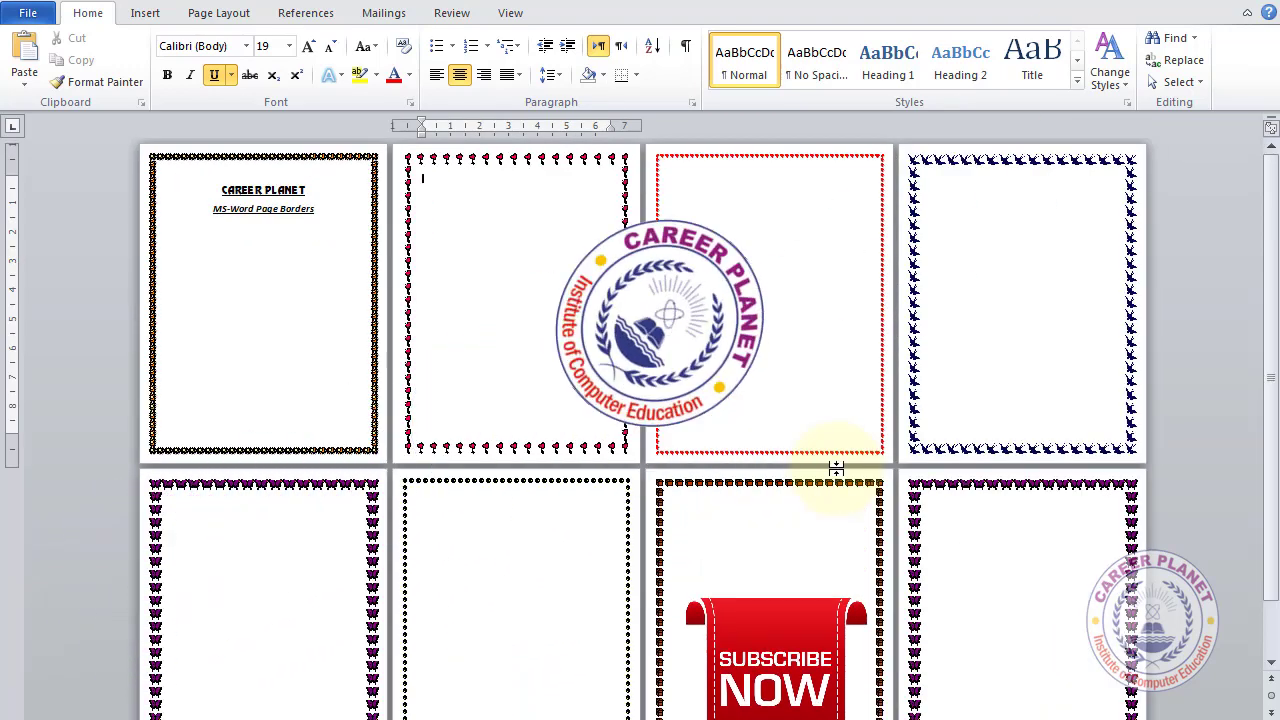
scroll(836, 470, down, 2)
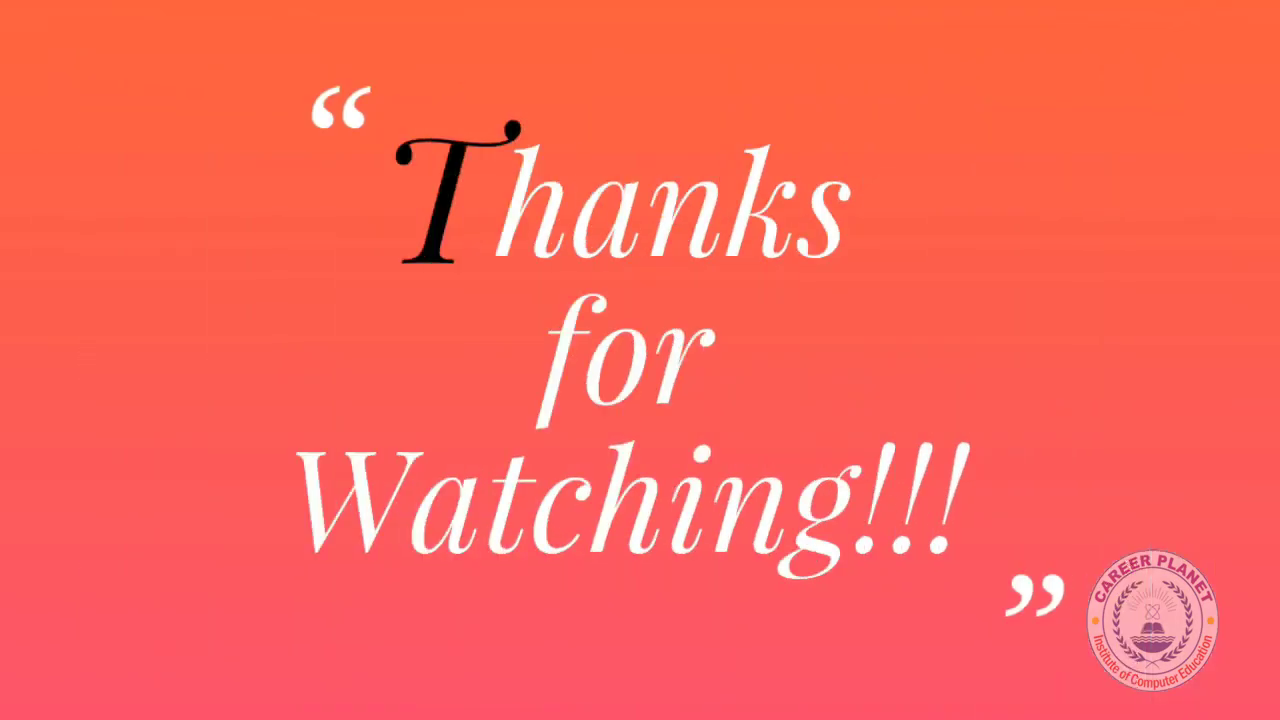